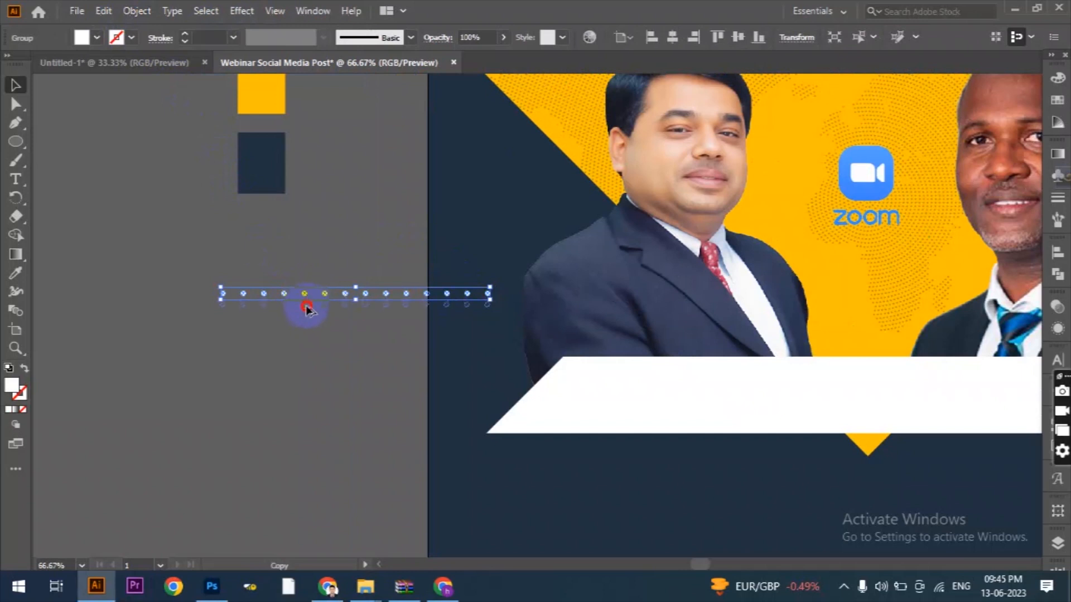
Repeat the row duplication to build four rows of white dots, then group them into one pattern.
key("ctrl+d")
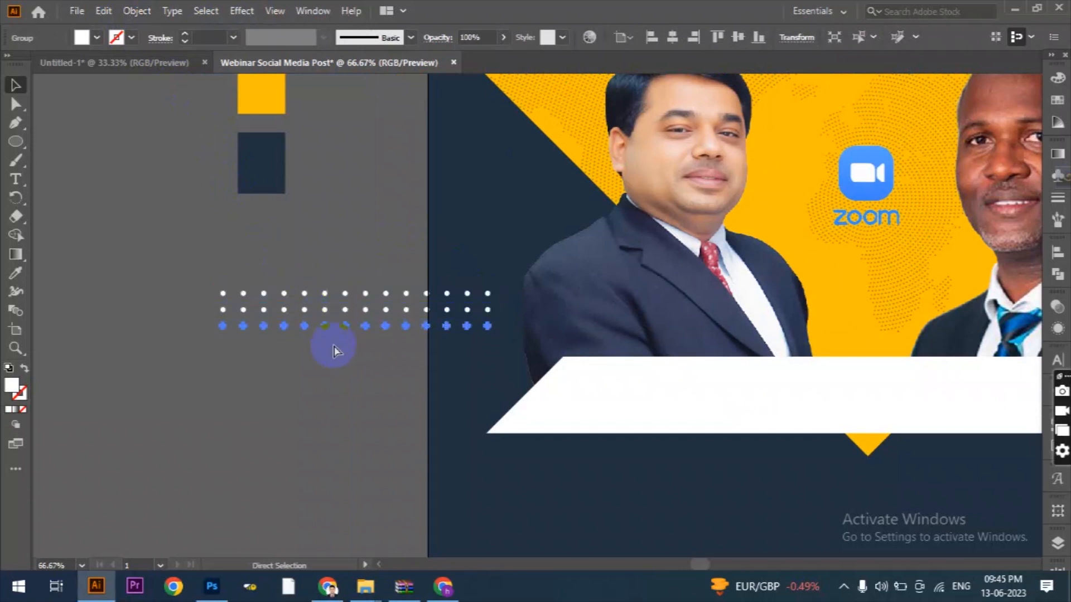
key("ctrl+d")
left_click_drag(200, 269, 280, 364)
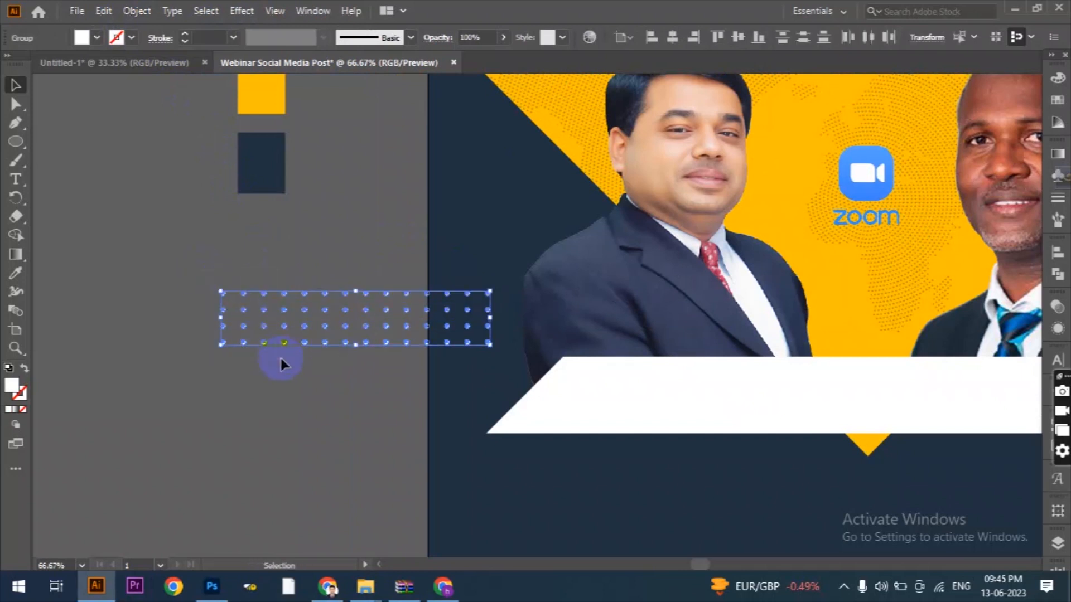
left_click(136, 12)
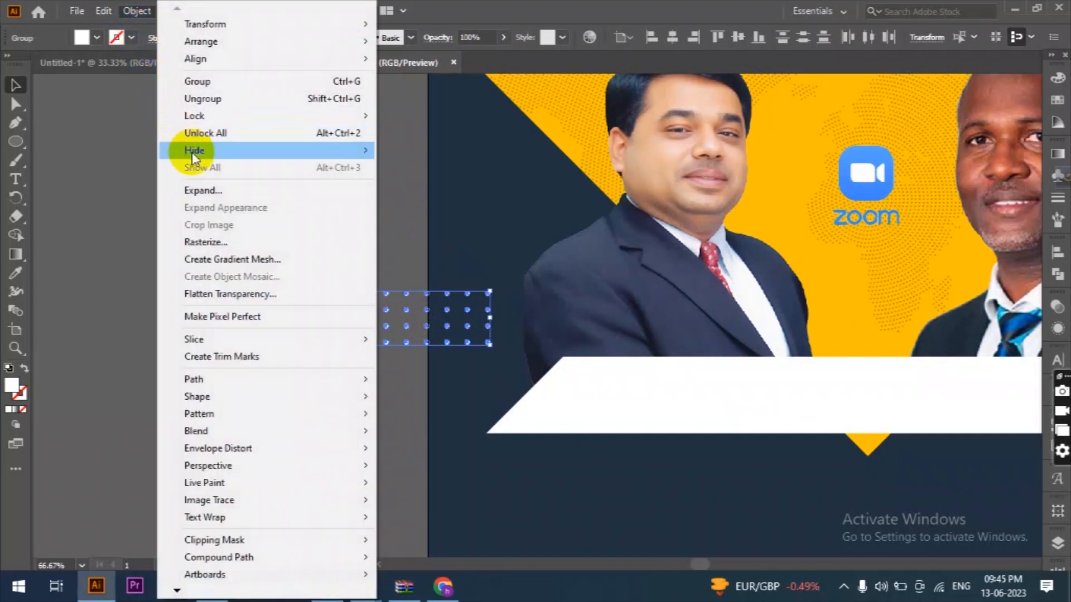
left_click(220, 139)
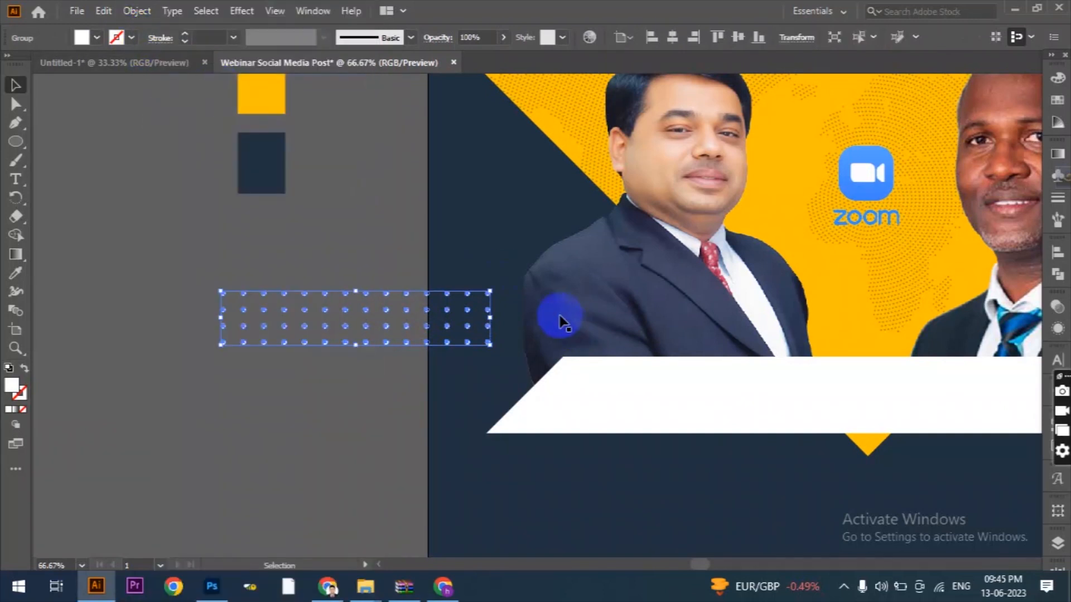
Rotate the dot pattern to a diagonal and place it across the artboard's left edge, overlapping the left speaker's shoulder.
left_click_drag(497, 287, 470, 392)
left_click_drag(371, 318, 507, 243)
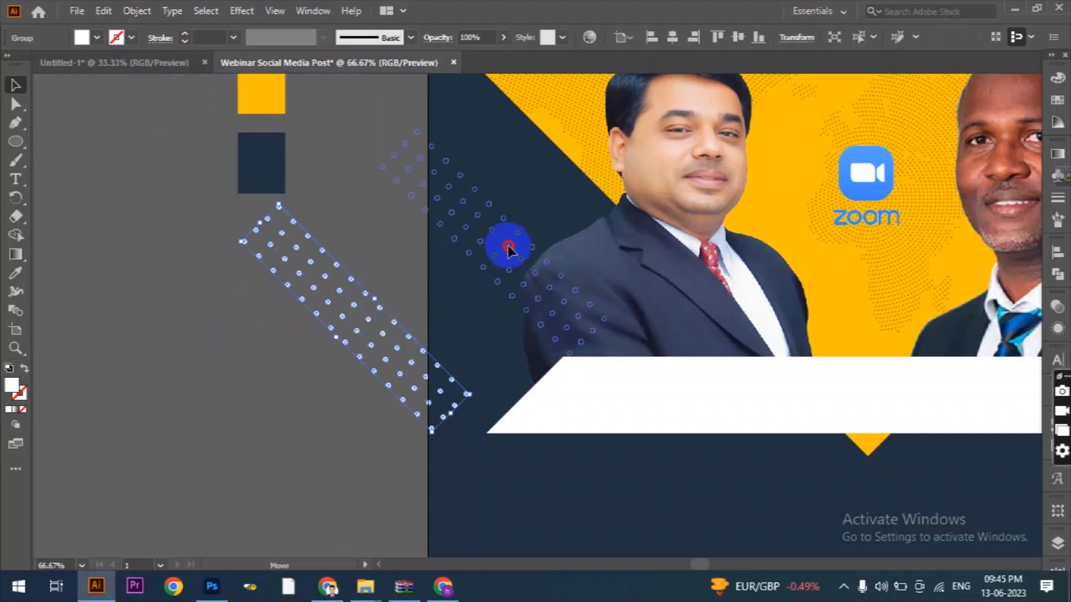
left_click(403, 319)
scroll(292, 297, "down", 2)
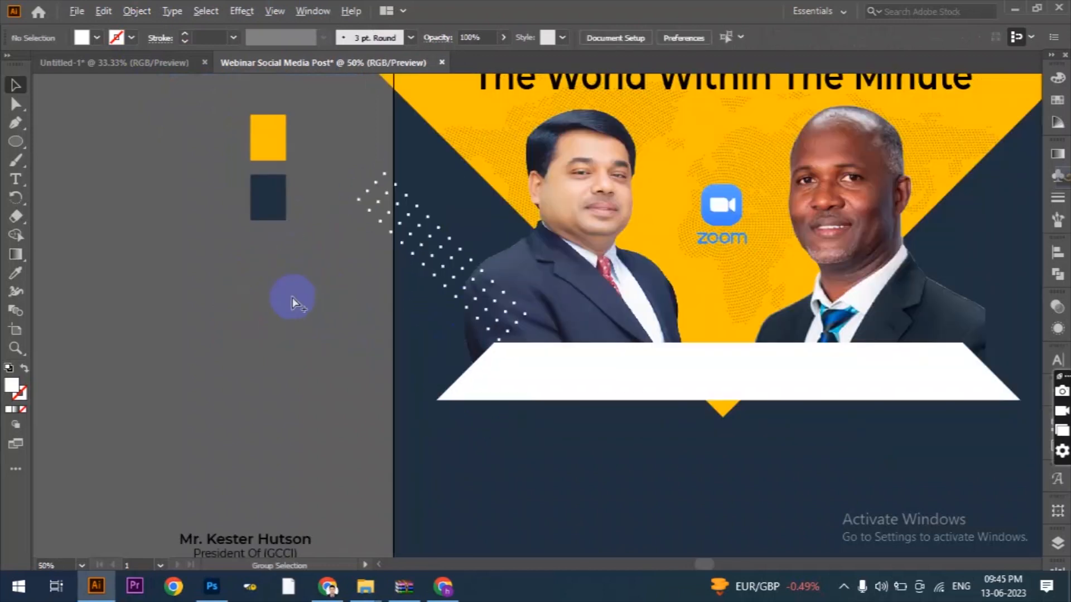
scroll(219, 251, "up", 1)
Create a vertically reflected copy of the dot pattern and place it across the artboard's right edge, mirroring the original.
left_click(220, 251)
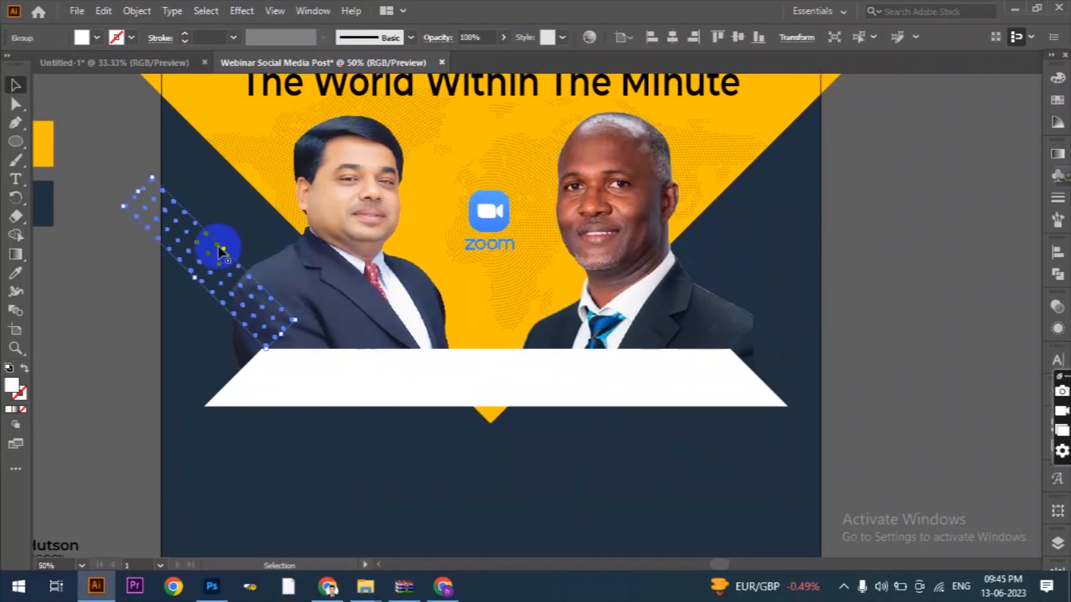
right_click(221, 252)
mouse_move(304, 423)
left_click(421, 479)
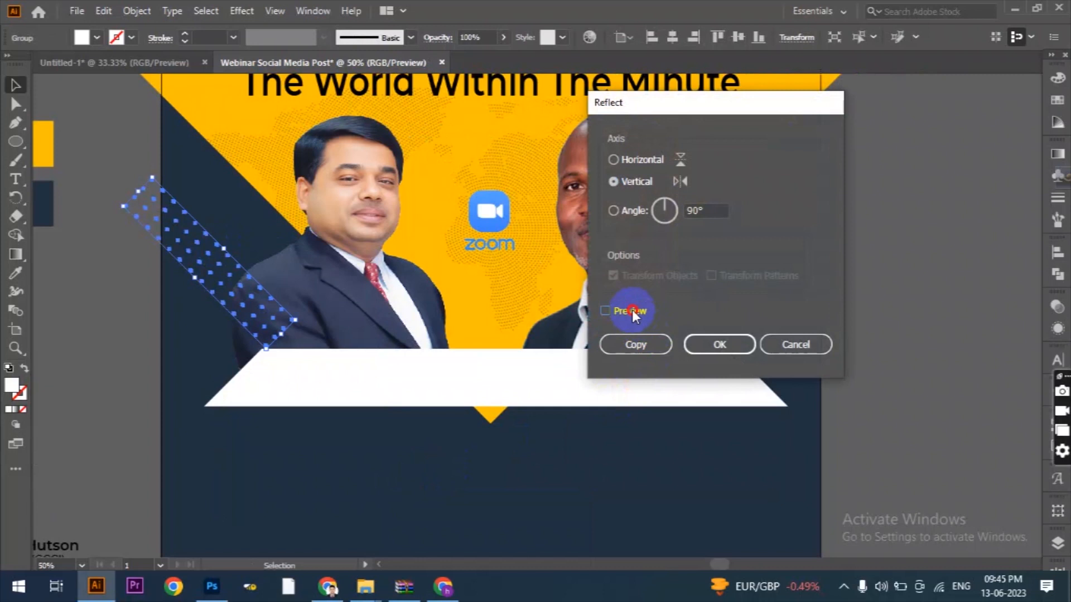
left_click(635, 346)
left_click_drag(277, 251, 801, 255)
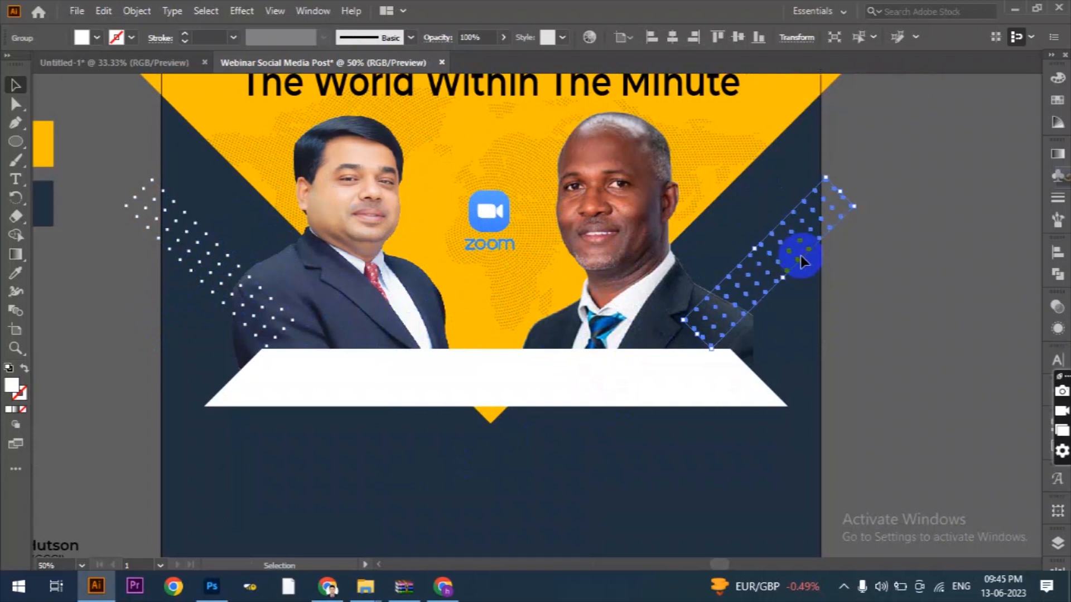
left_click(865, 286)
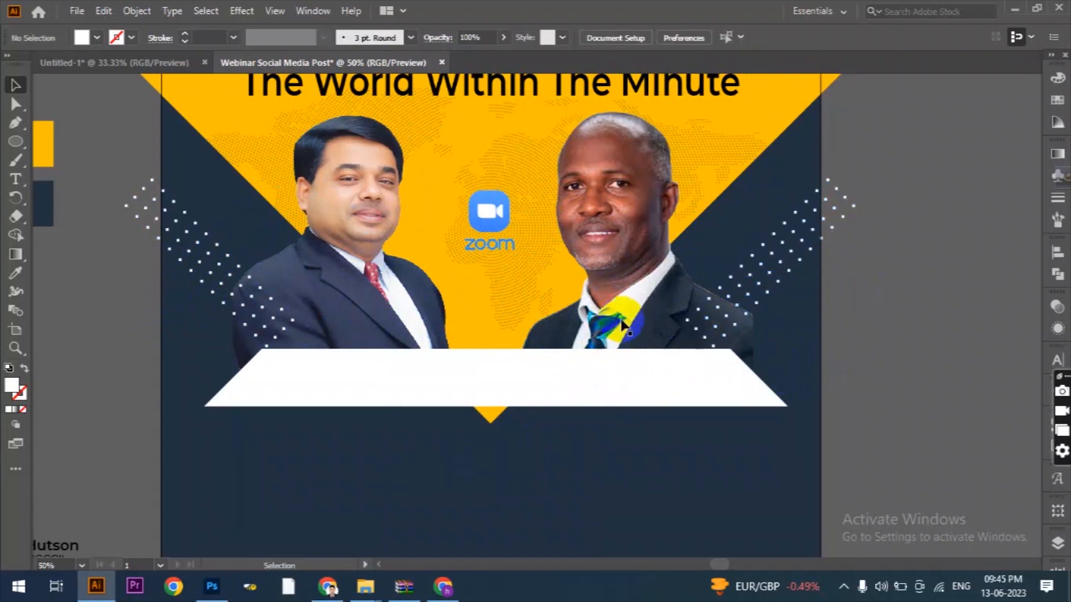
Bring both speaker portraits and the white banner to the front, over the dot patterns.
left_click(624, 325)
left_click(318, 251, "shift")
left_click(492, 382, "shift")
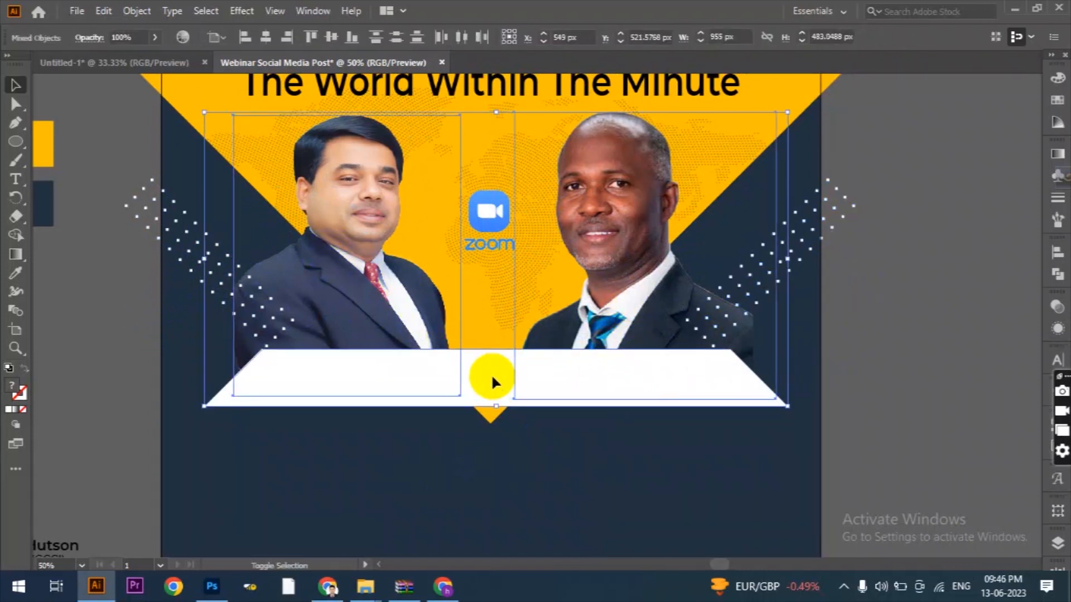
right_click(492, 378)
mouse_move(558, 297)
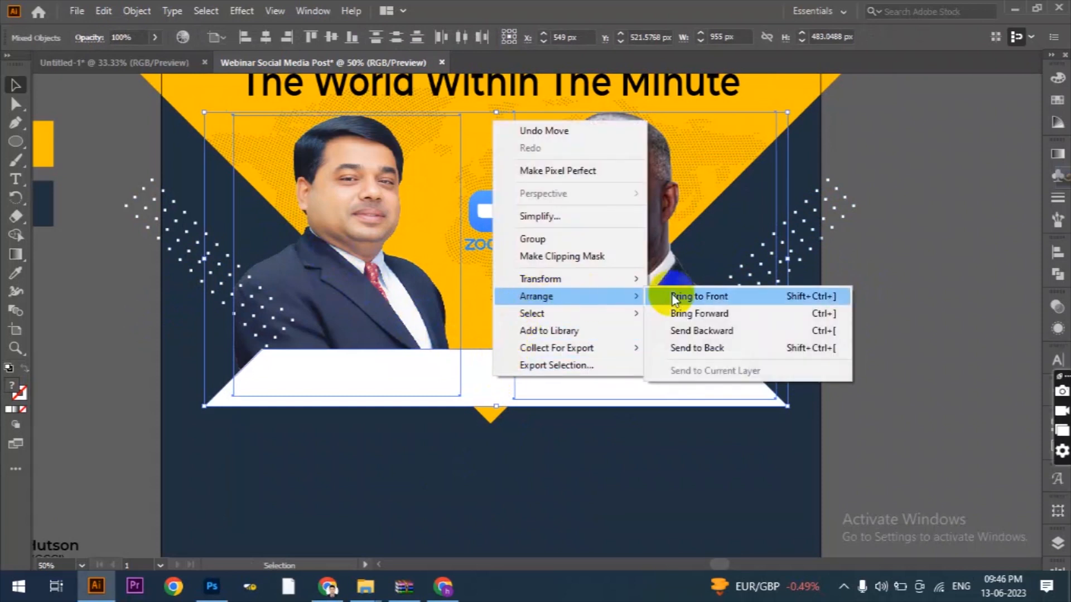
left_click(673, 299)
left_click(92, 298)
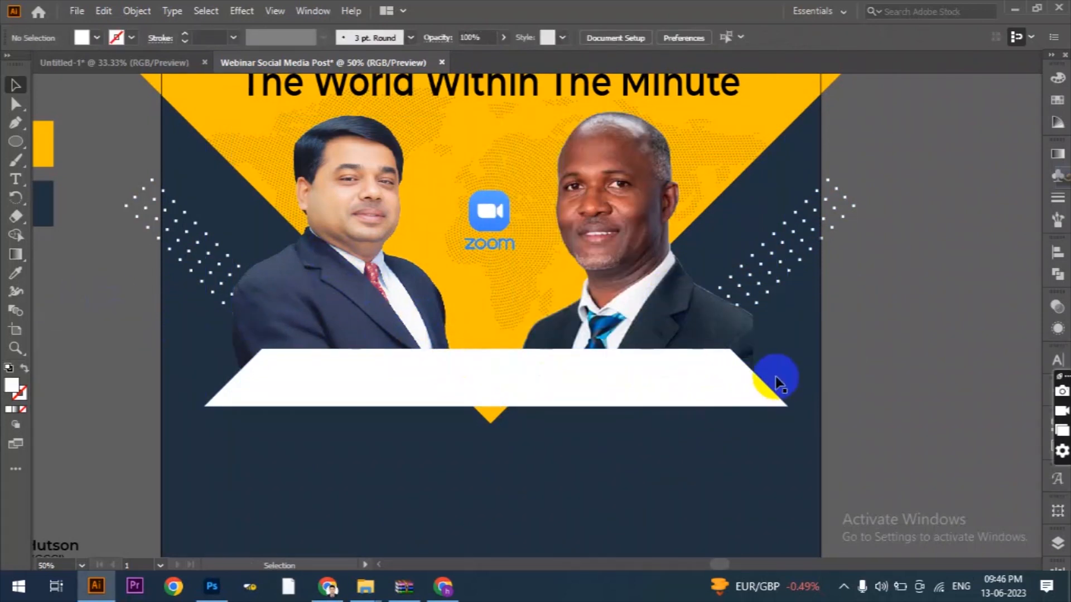
Place the right speaker's name and title on the right part of the white banner and bring the text to the front.
scroll(776, 376, "down", 1)
left_click_drag(283, 491, 714, 381)
right_click(712, 379)
mouse_move(719, 292)
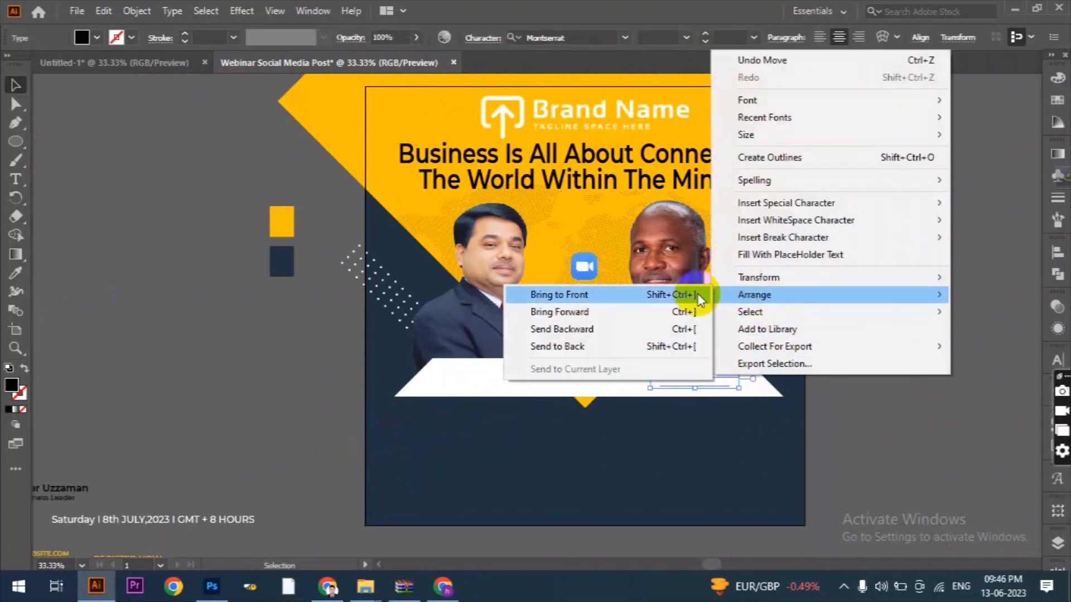
left_click(552, 296)
Place the left speaker's name and title on the left part of the white banner and bring the text to the front.
scroll(94, 454, "down", 1)
left_click_drag(199, 403, 516, 342)
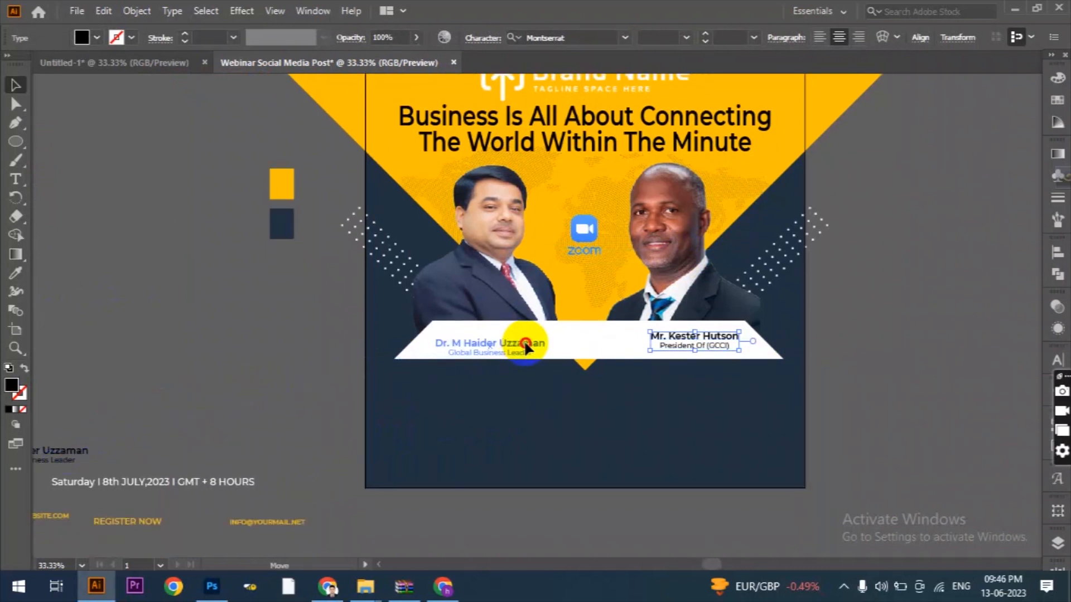
right_click(524, 340)
mouse_move(718, 258)
left_click(773, 259)
scroll(642, 350, "up", 1)
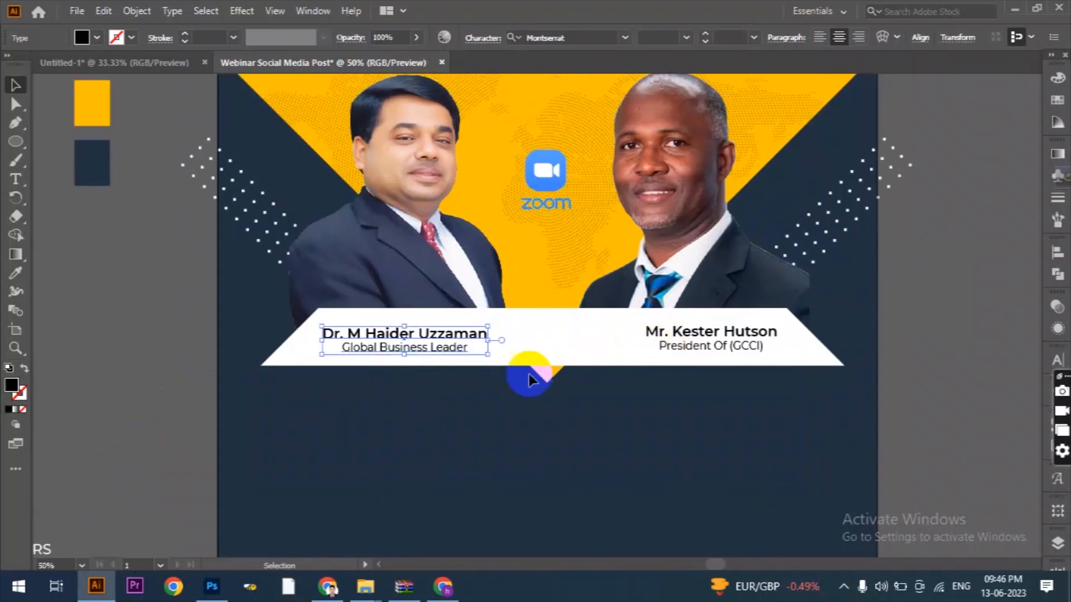
scroll(529, 379, "down", 1)
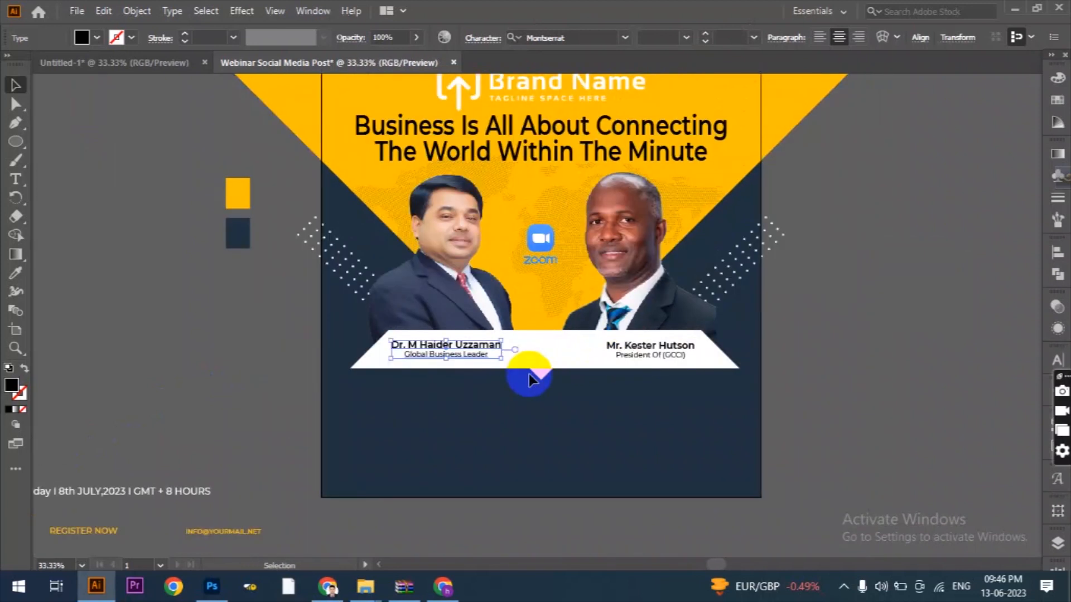
Reduce the opacity of both dot patterns together.
left_click(784, 235)
left_click(319, 263, "shift")
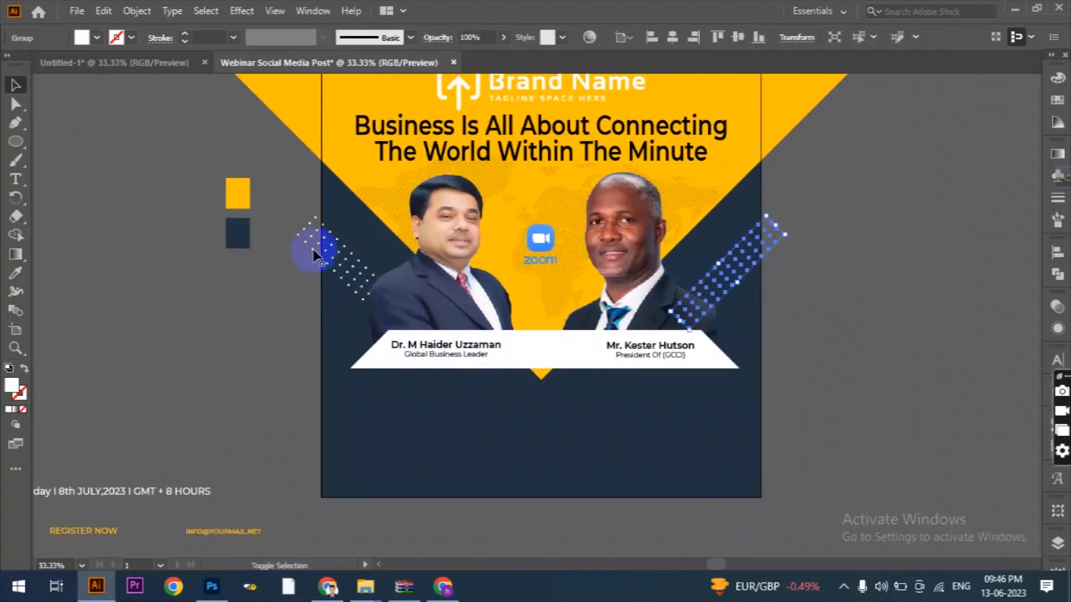
left_click(474, 37)
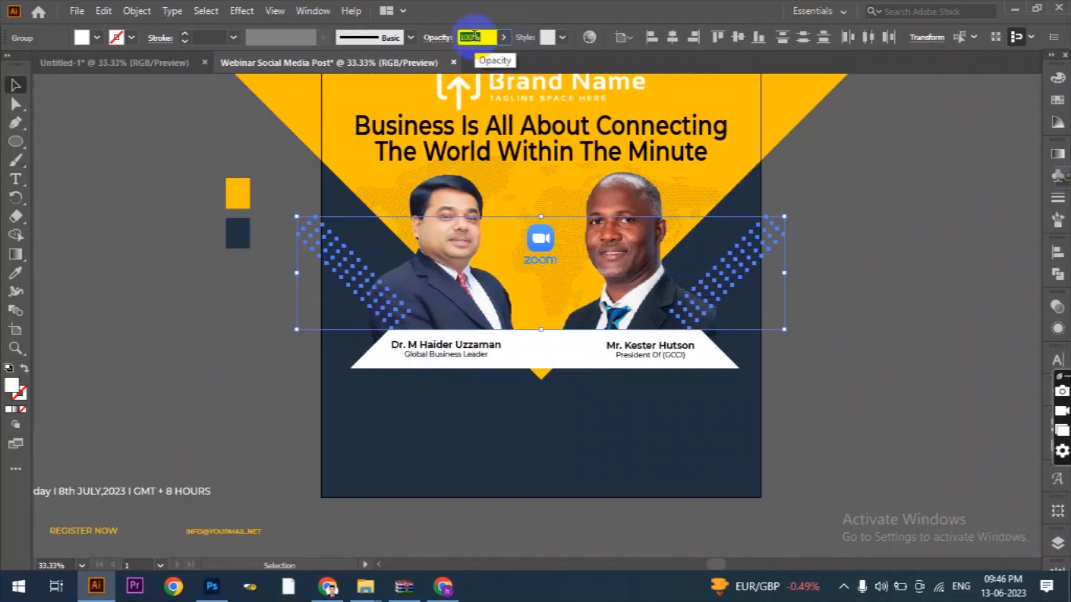
left_click(216, 295)
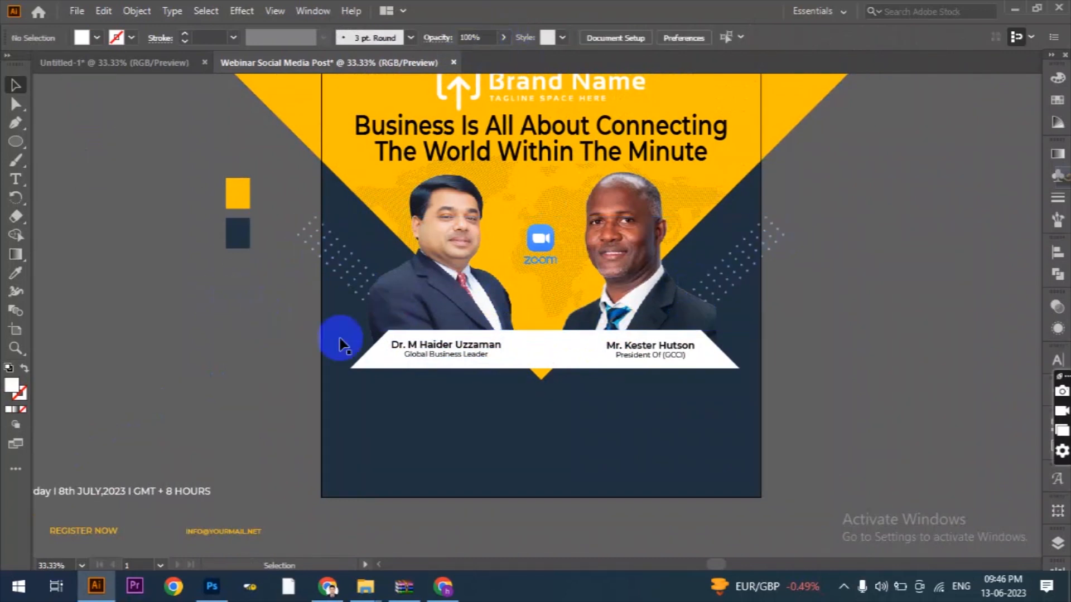
Copy the large yellow diamond and paste the duplicate in front of it.
scroll(871, 385, "up", 1)
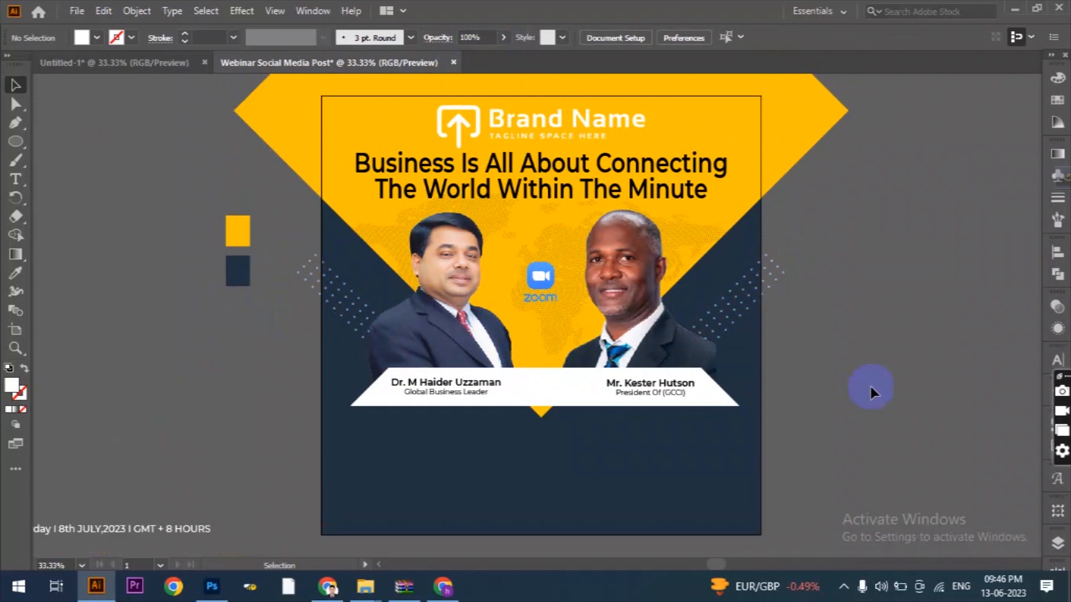
scroll(695, 382, "down", 1)
scroll(791, 368, "up", 2)
left_click(778, 163)
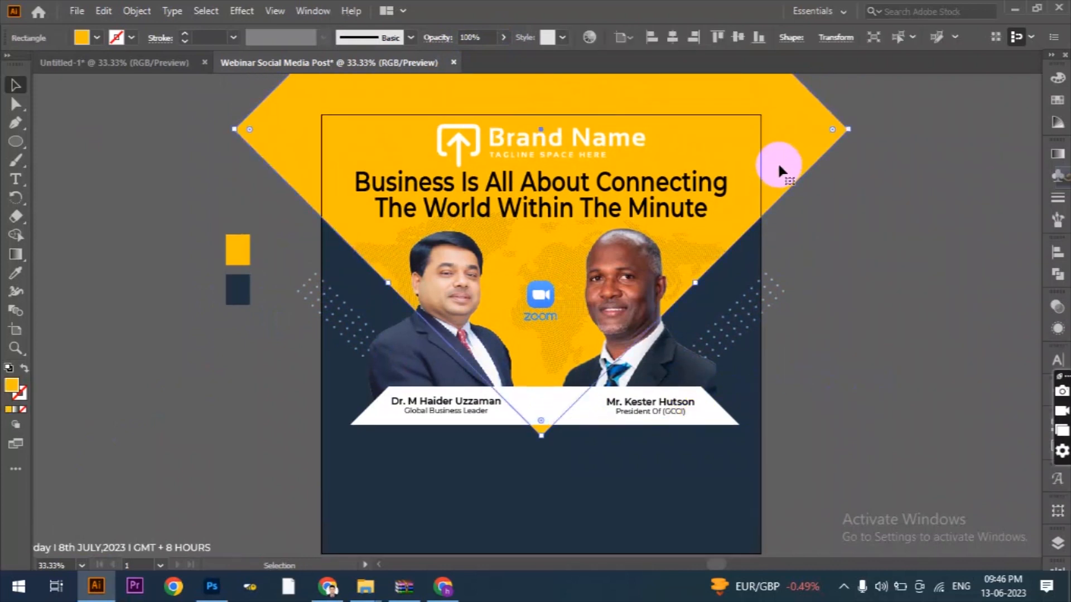
left_click(104, 11)
left_click(104, 11)
left_click(104, 11)
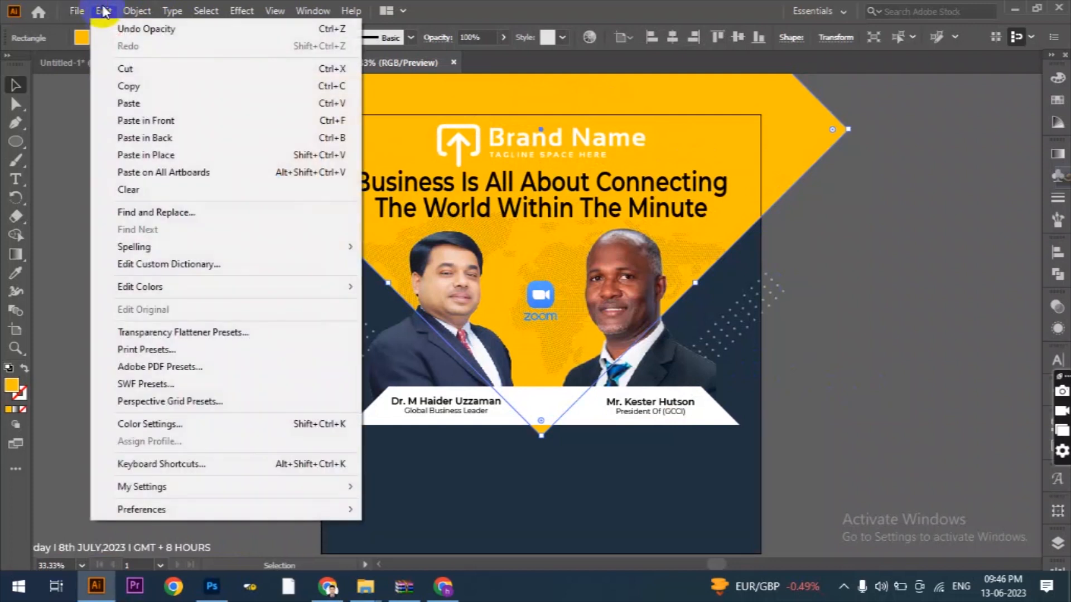
left_click(162, 120)
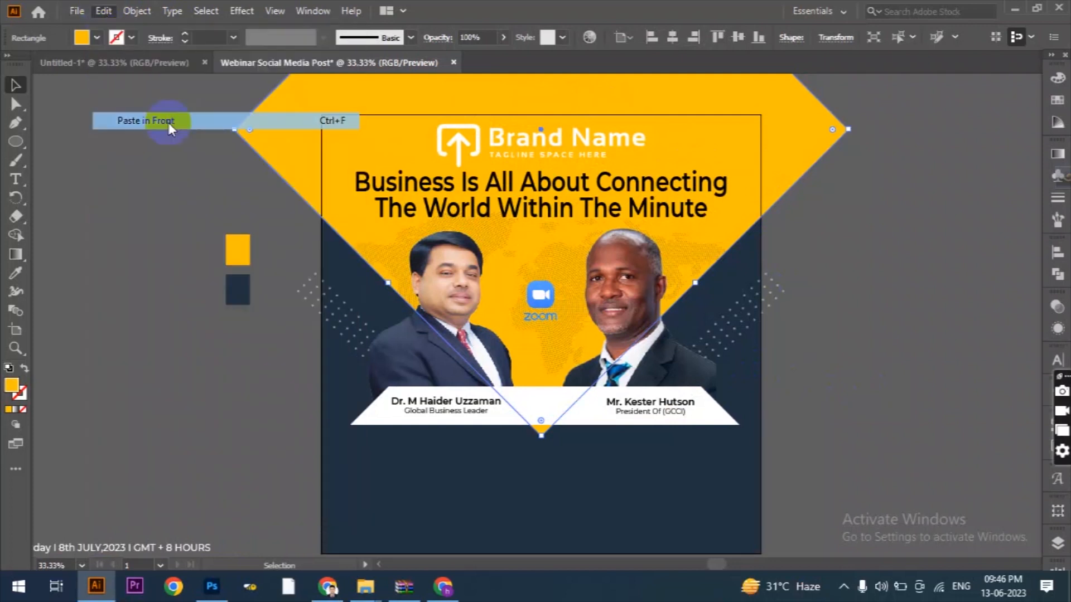
Scale the duplicate diamond down to a small one at the large diamond's lower tip, its side corners on the banner's upper edge.
scroll(677, 380, "up", 7)
scroll(677, 377, "down", 1)
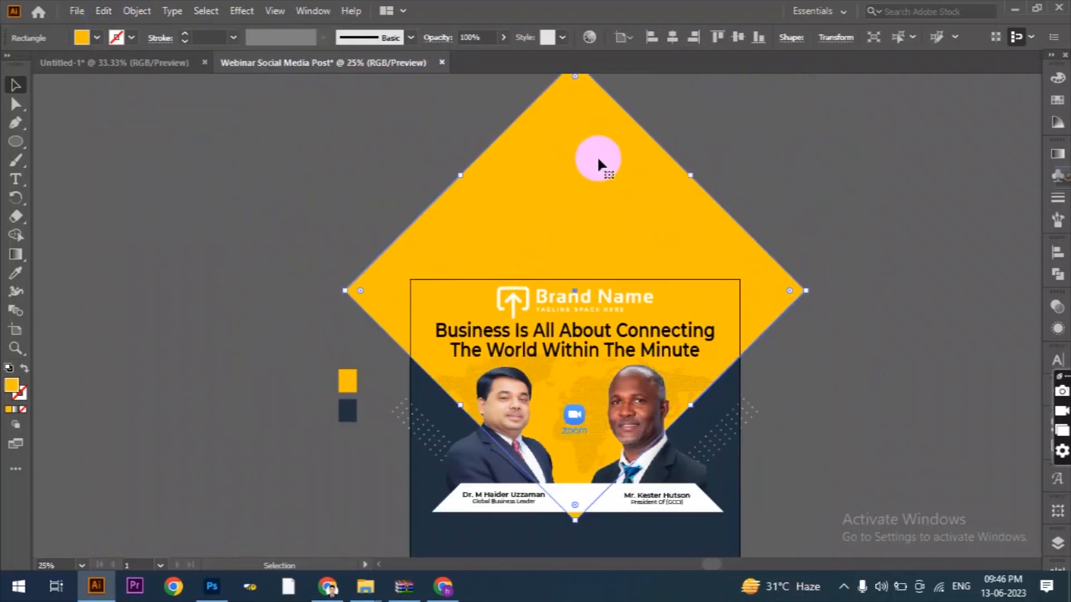
scroll(595, 152, "up", 1)
left_click_drag(576, 80, 573, 465)
scroll(586, 484, "down", 1)
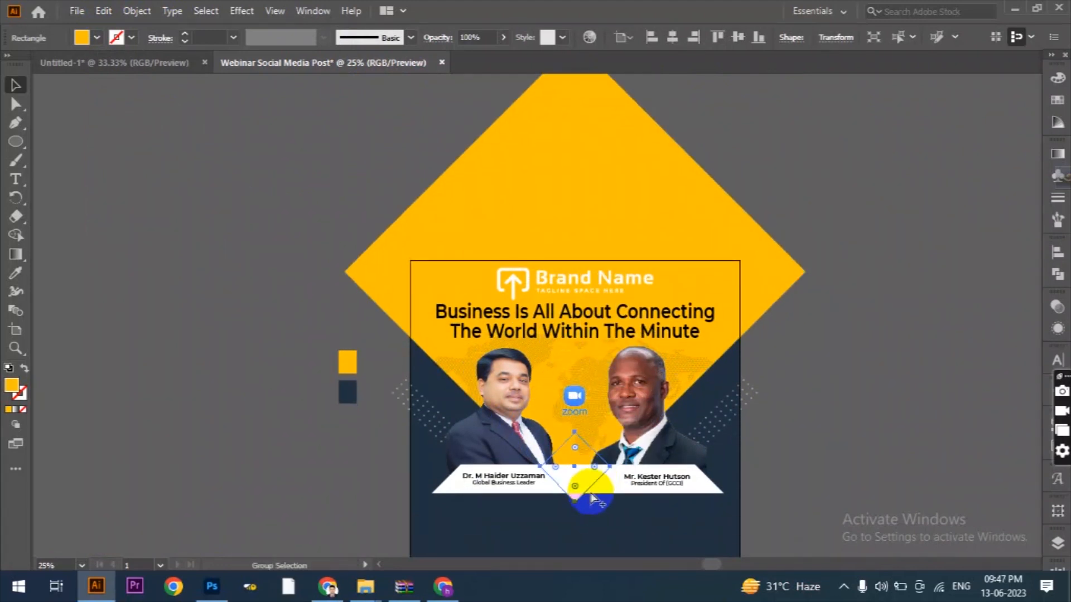
scroll(588, 490, "up", 3)
scroll(584, 489, "up", 1)
left_click_drag(538, 272, 537, 257)
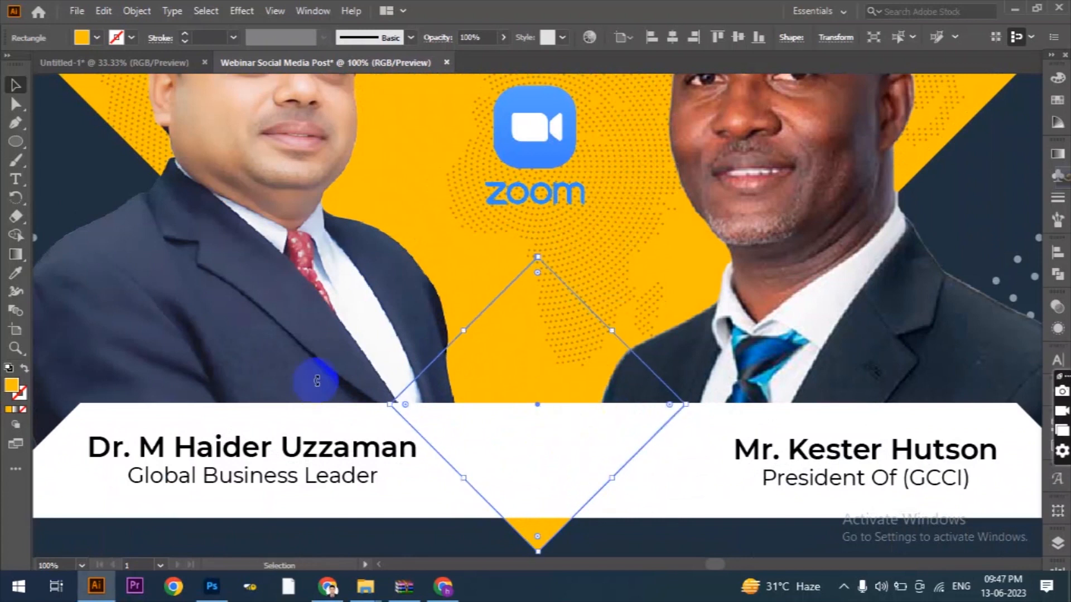
Bring the small yellow diamond in front of the white banner, keeping its yellow fill.
left_click(24, 369)
left_click(24, 369)
right_click(497, 363)
mouse_move(632, 289)
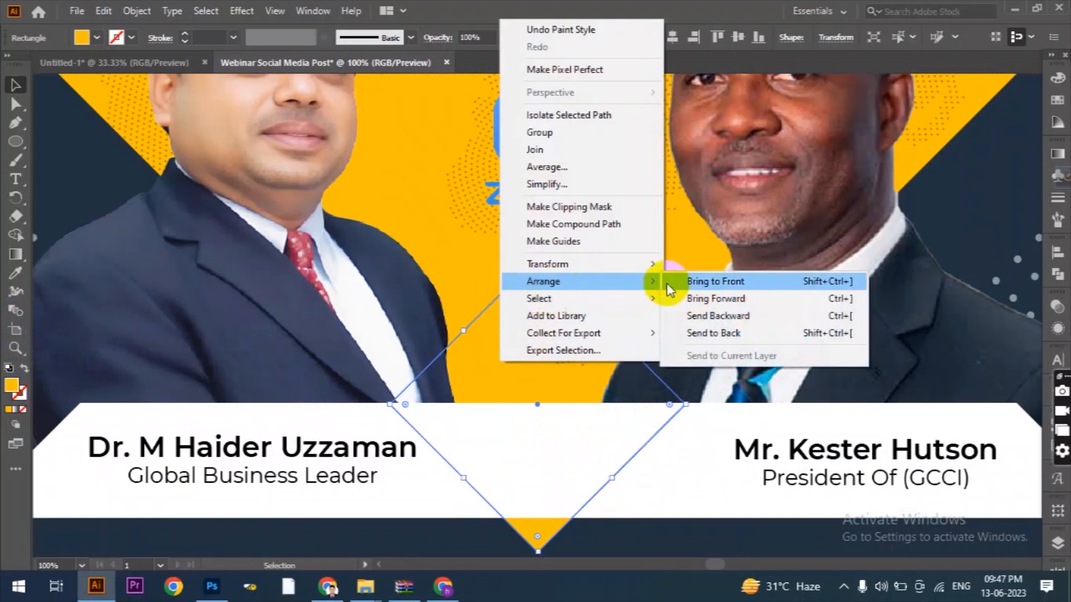
left_click(703, 281)
Delete the small diamond's top anchor point to turn it into a downward-pointing triangle.
scroll(617, 318, "down", 1)
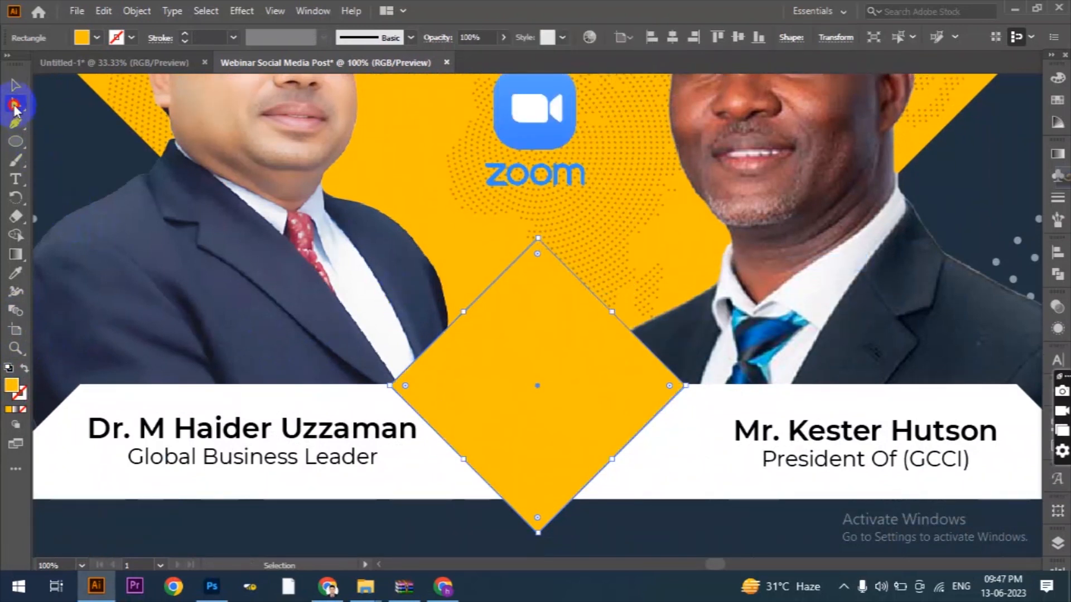
left_click(16, 106)
left_click(527, 239)
key("Delete")
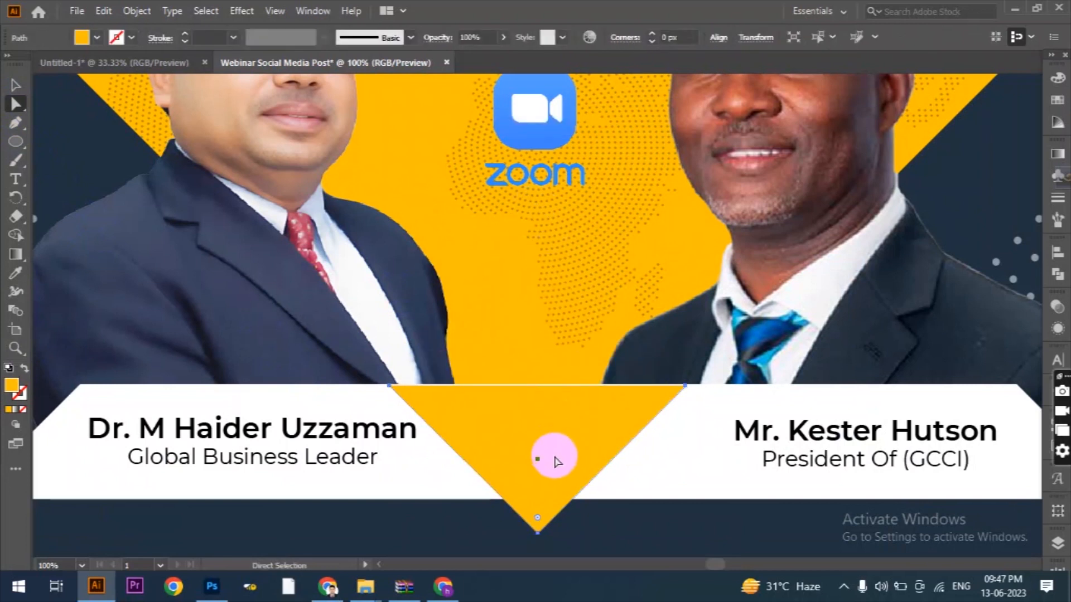
Adjust the yellow triangle to cover the thin white line between its upper edge and the yellow background.
scroll(545, 406, "up", 1)
left_click(11, 86)
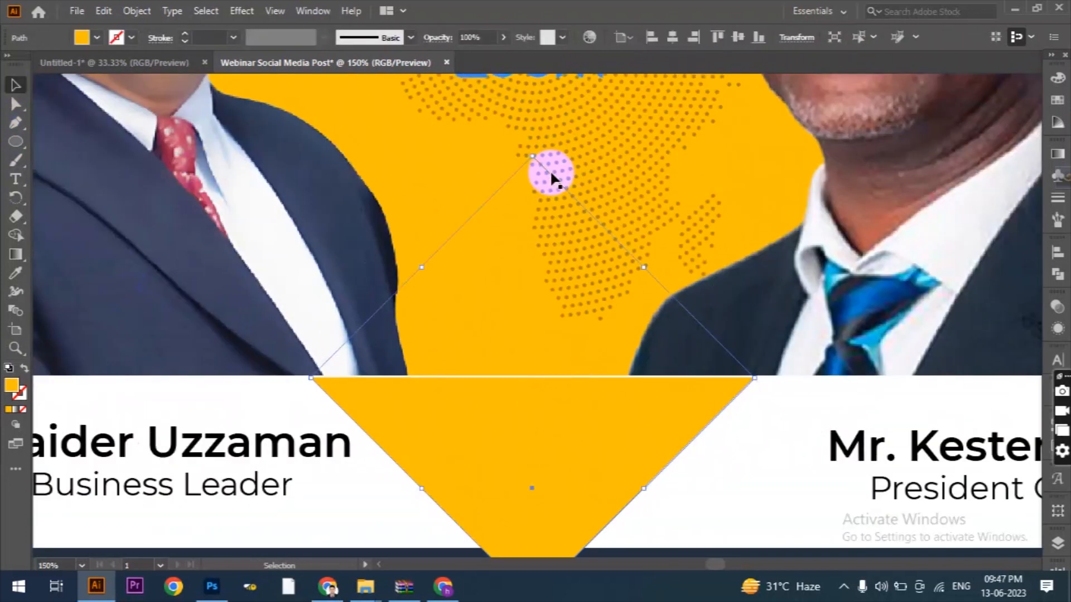
left_click_drag(529, 157, 564, 296)
key("ctrl+0")
left_click(610, 466)
Draw a wide rectangle with fully rounded ends below the yellow triangle, with a yellow outline and no fill.
scroll(610, 467, "up", 1)
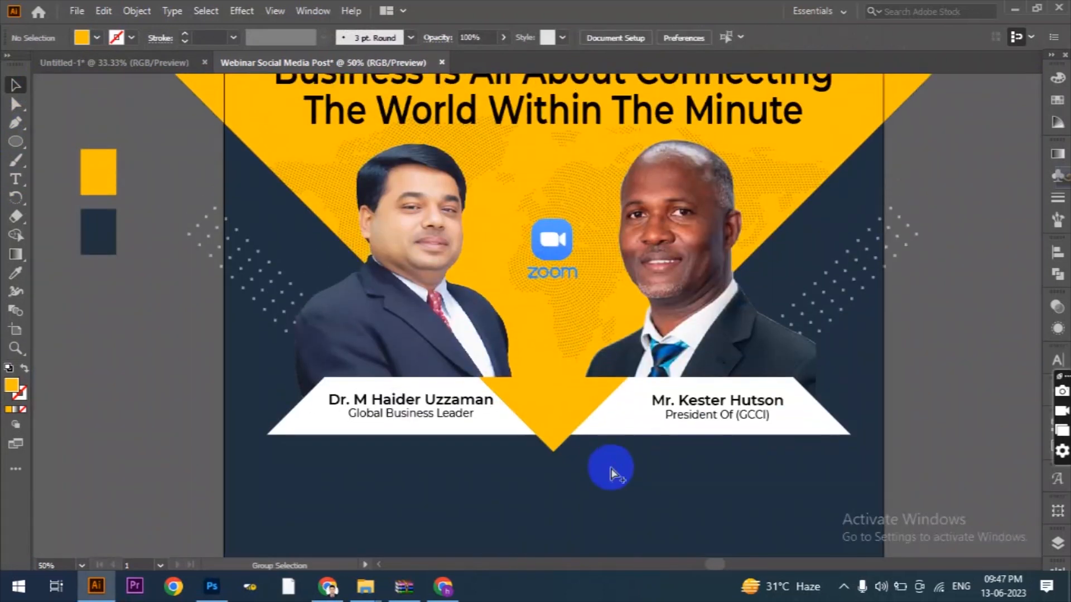
scroll(611, 468, "down", 1)
scroll(768, 421, "down", 2)
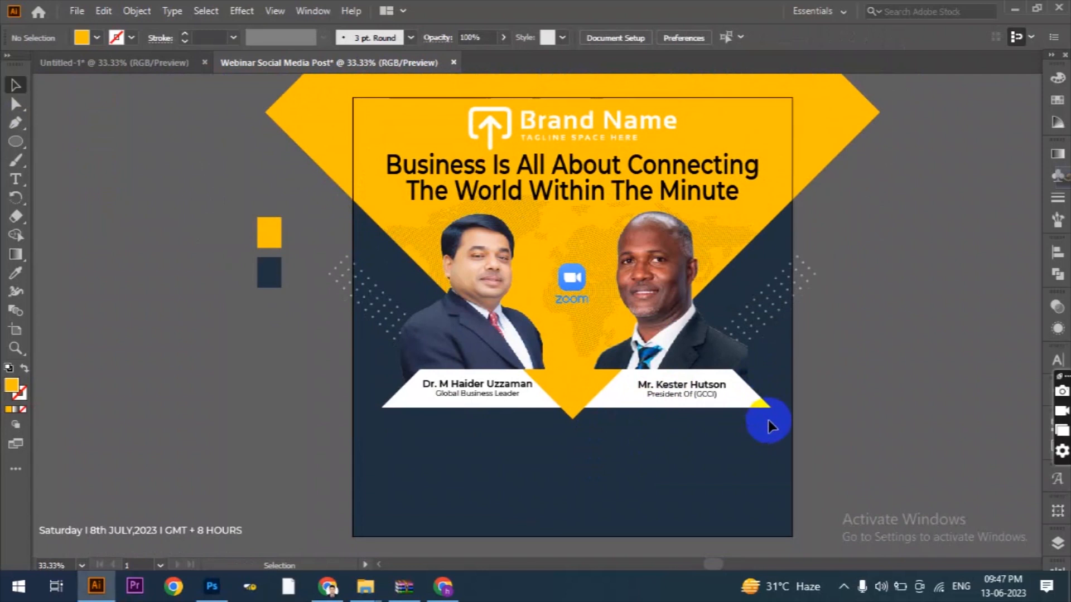
scroll(768, 425, "down", 2)
scroll(697, 393, "down", 1)
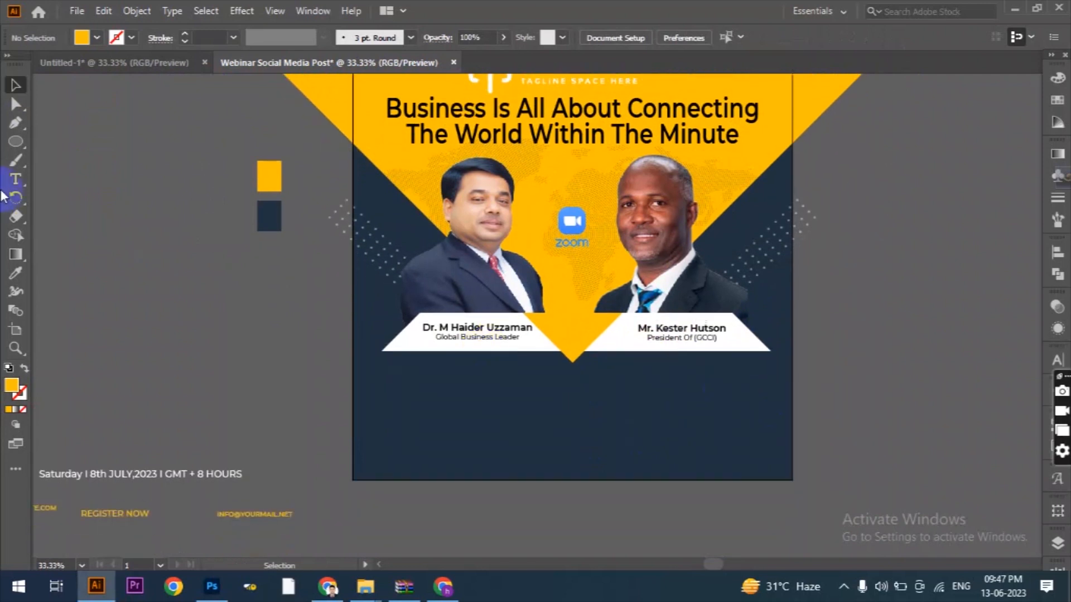
left_click(16, 146)
left_click(69, 144)
scroll(730, 432, "up", 1)
left_click_drag(306, 347, 719, 381)
left_click_drag(316, 362, 385, 366)
left_click(24, 369)
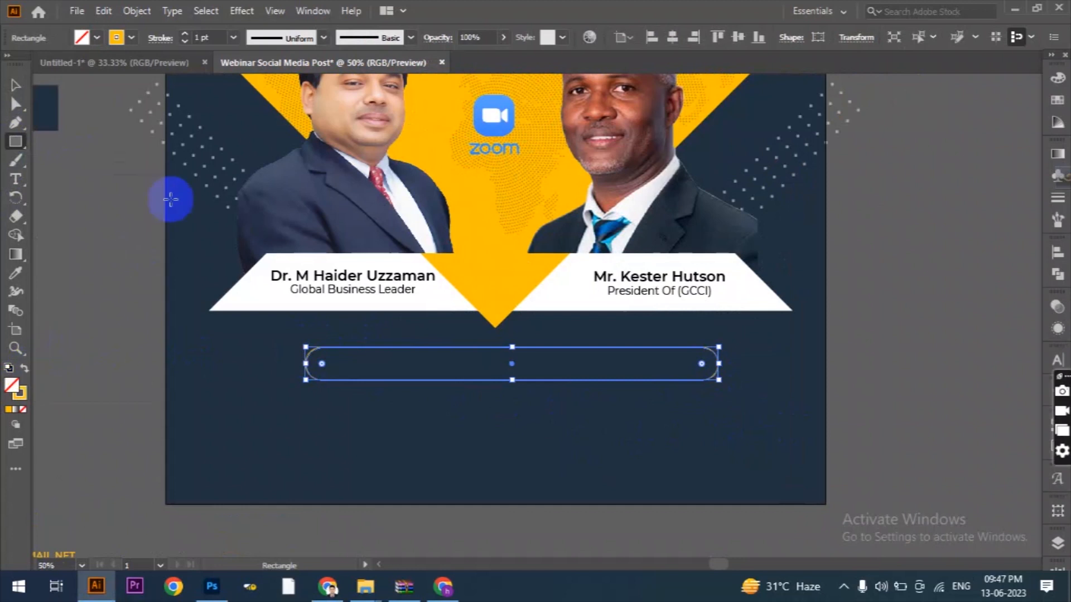
Change the rounded box's outline to white and set its stroke weight to 2 pt.
left_click(118, 37)
left_click(28, 70)
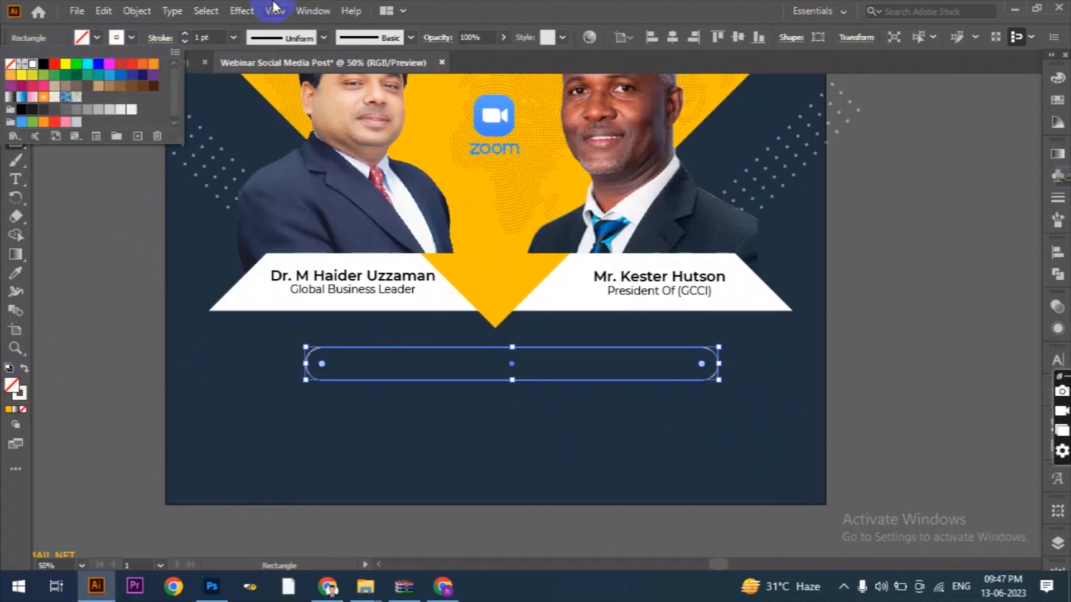
left_click(437, 8)
left_click(185, 35)
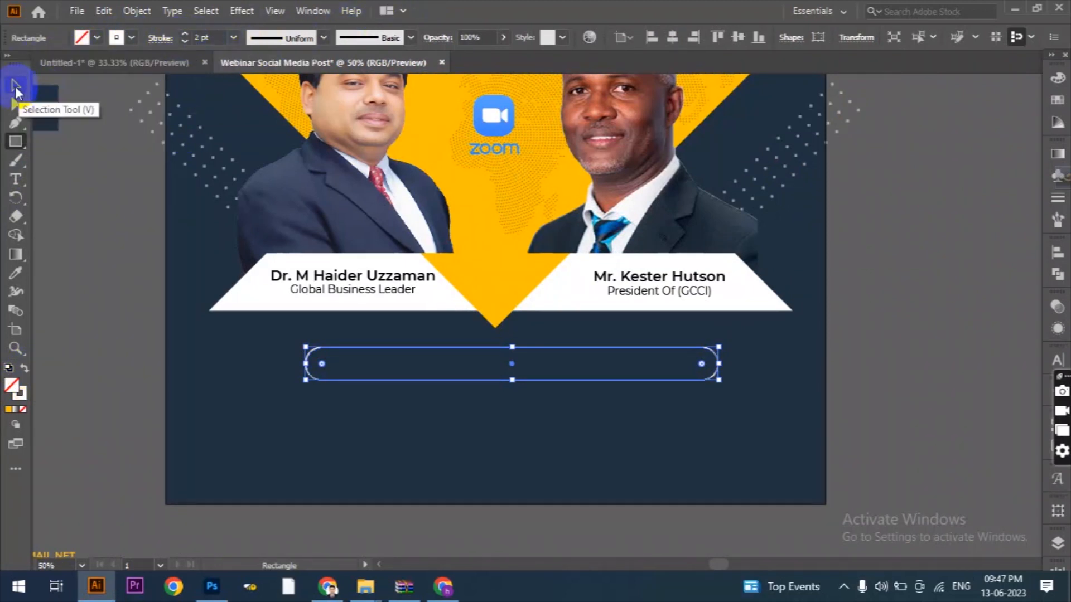
left_click(15, 86)
left_click(81, 242)
Center the outlined rounded box horizontally on the artboard.
left_click(477, 348)
left_click(686, 32)
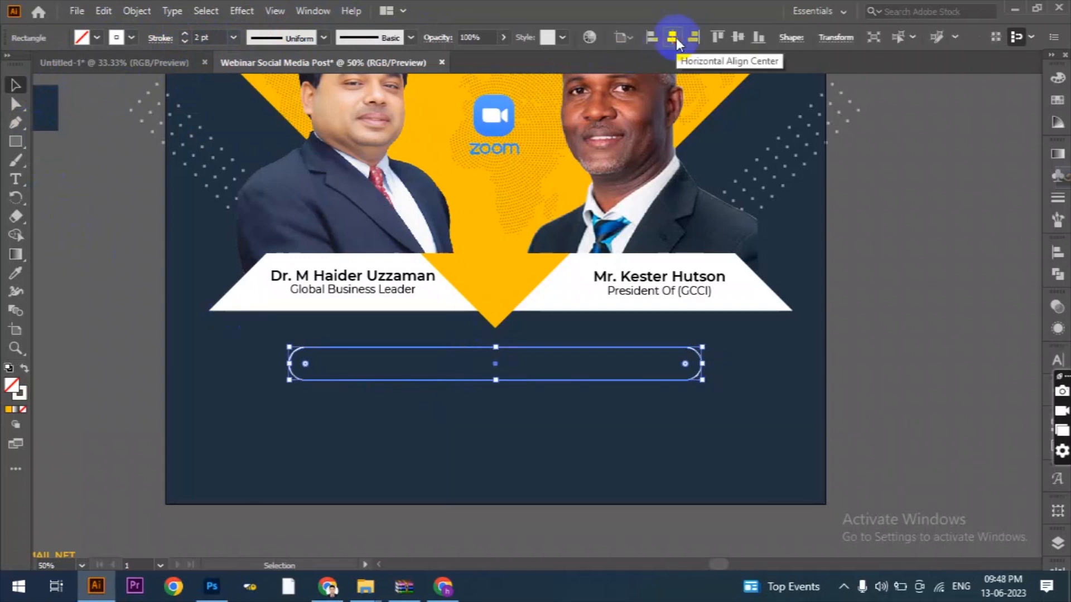
left_click(894, 426)
Move the "Saturday I 8th JULY,2023 I GMT + 8 HOURS" text into the rounded box and enlarge it to nearly fill the width.
scroll(809, 416, "down", 1)
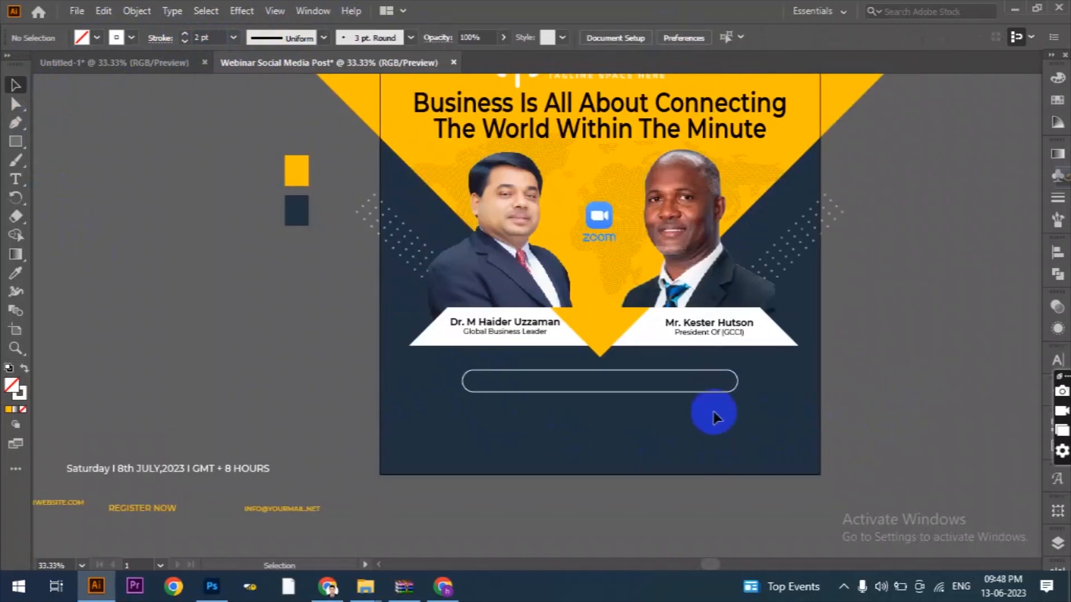
left_click_drag(187, 473, 608, 388)
scroll(607, 384, "up", 2)
left_click_drag(387, 379, 345, 381)
left_click_drag(793, 380, 833, 379)
Center the date text horizontally on the artboard.
left_click(920, 39)
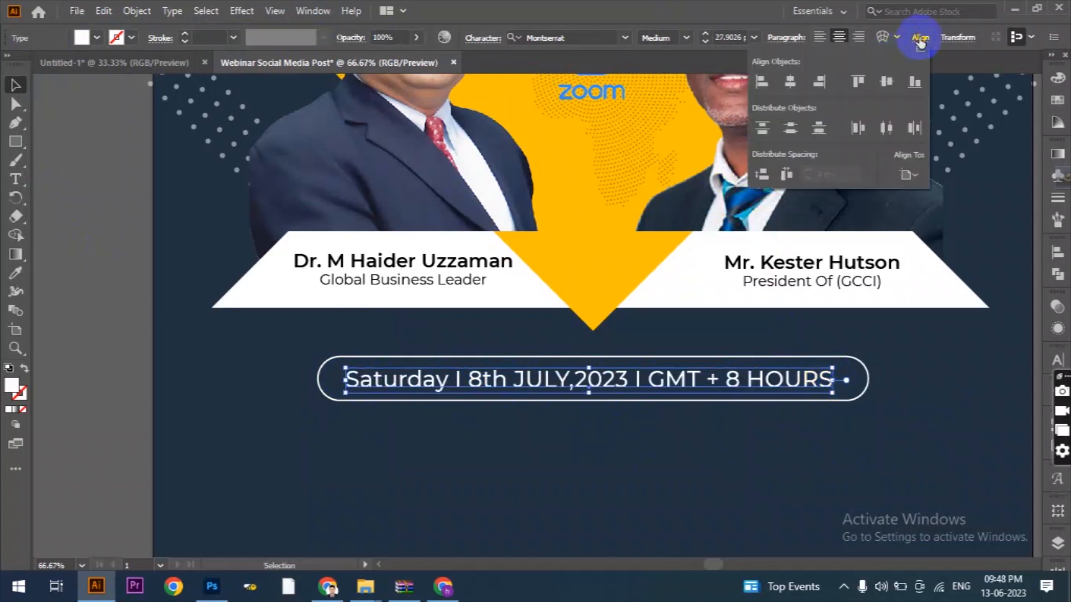
left_click(788, 82)
left_click(646, 316)
scroll(646, 316, "down", 1)
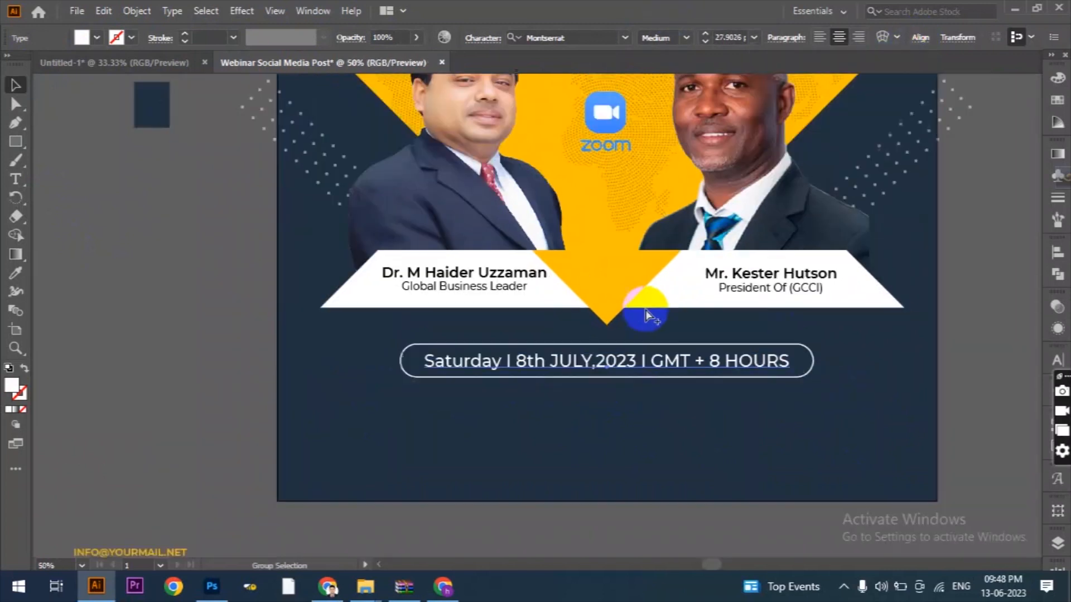
left_click(685, 520)
scroll(685, 514, "down", 1)
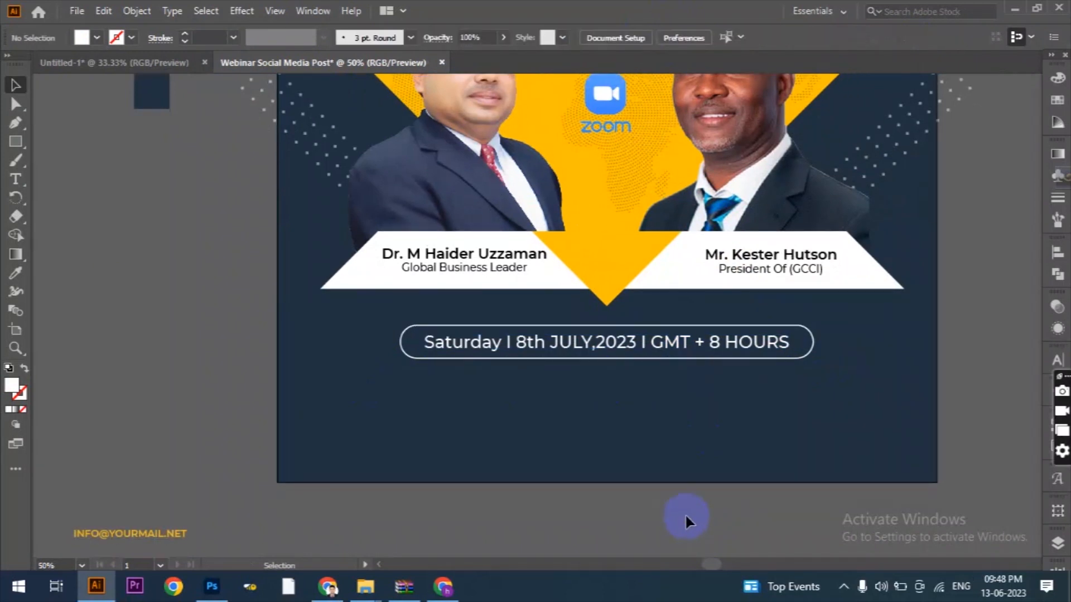
Draw a small rectangle below the date box with a white outline and no fill.
scroll(520, 472, "up", 1)
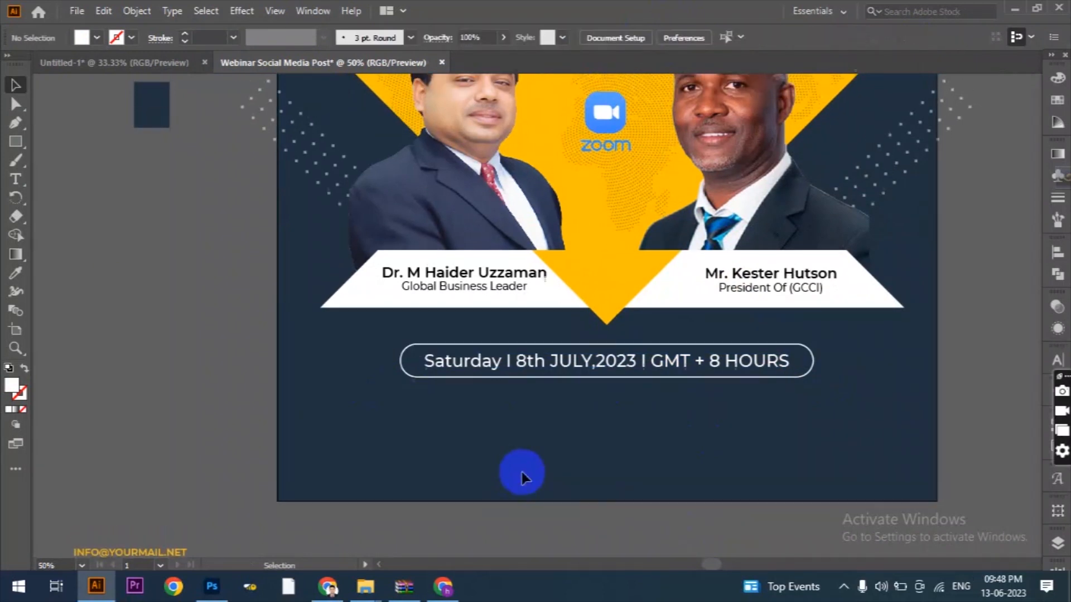
left_click(16, 147)
left_click(83, 141)
left_click_drag(520, 438, 719, 467)
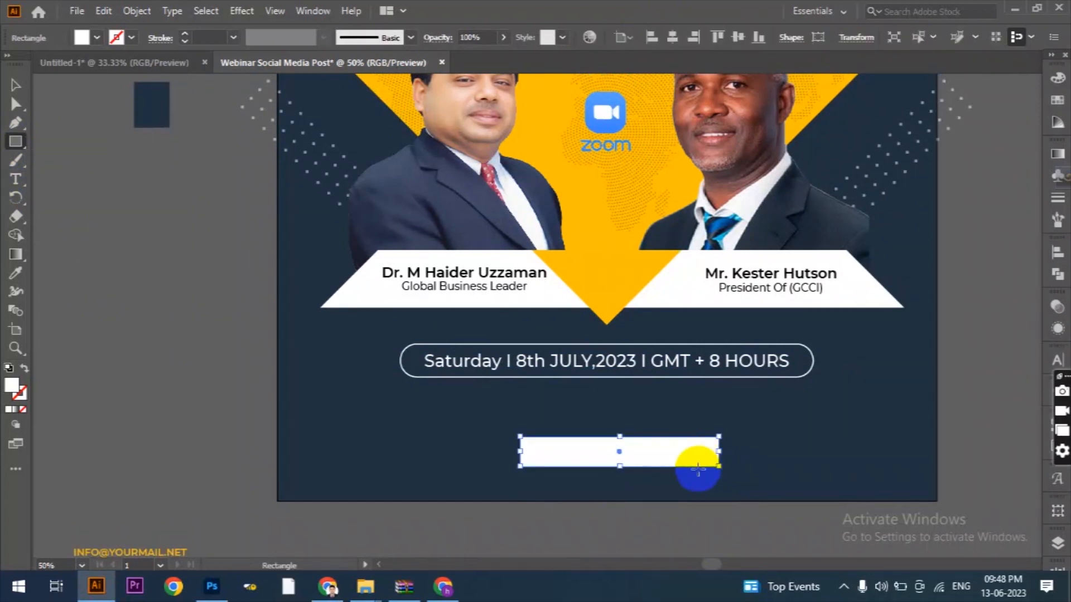
left_click(24, 368)
Round the small rectangle's corners slightly and set its stroke weight to 2 pt.
scroll(674, 481, "up", 1)
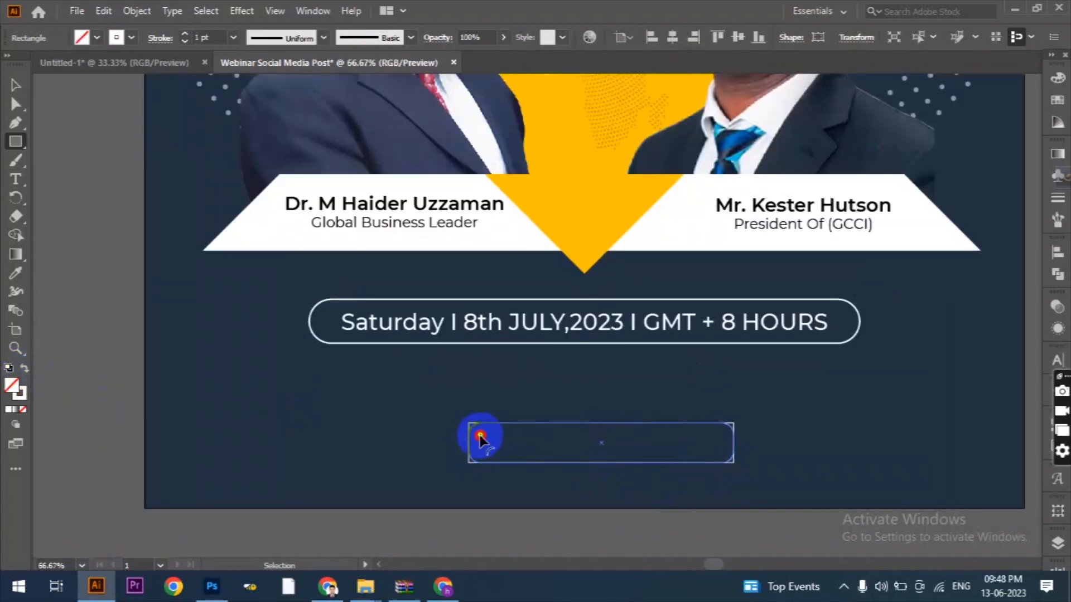
left_click_drag(480, 436, 481, 436)
left_click(16, 86)
left_click(184, 34)
left_click(95, 311)
Move the REGISTER NOW text into the small rounded rectangle and center it horizontally on the artboard.
scroll(569, 423, "down", 1)
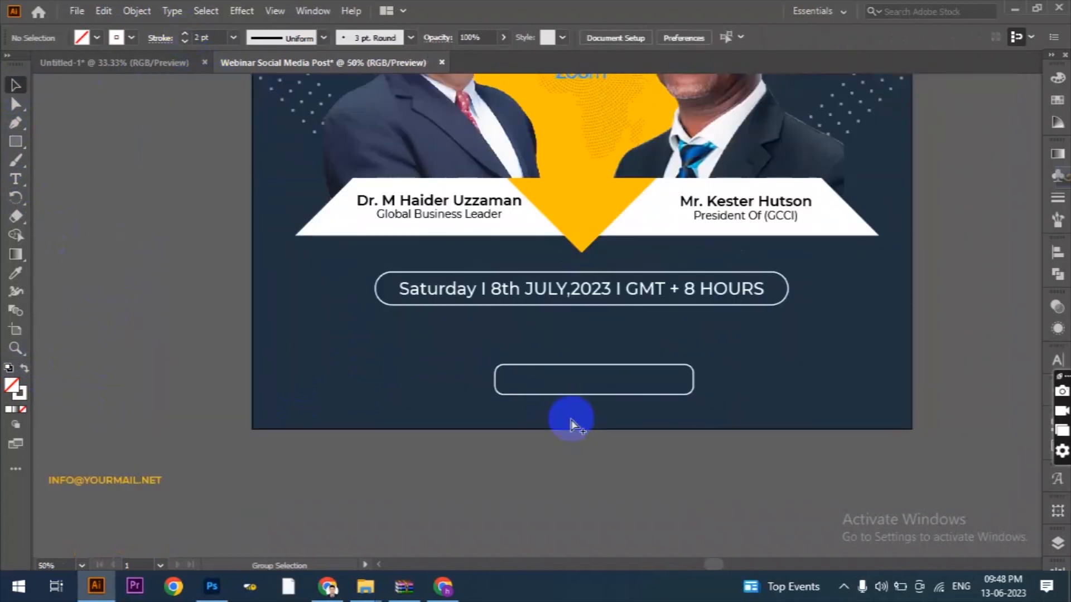
scroll(366, 464, "down", 2)
left_click_drag(509, 440, 478, 425)
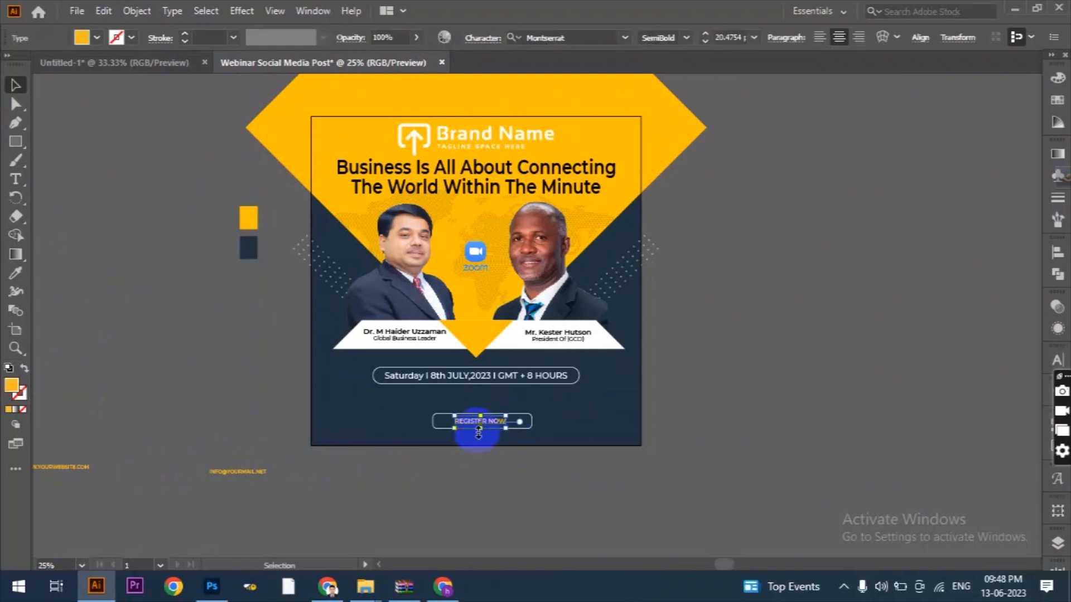
scroll(478, 425, "up", 2)
left_click(920, 38)
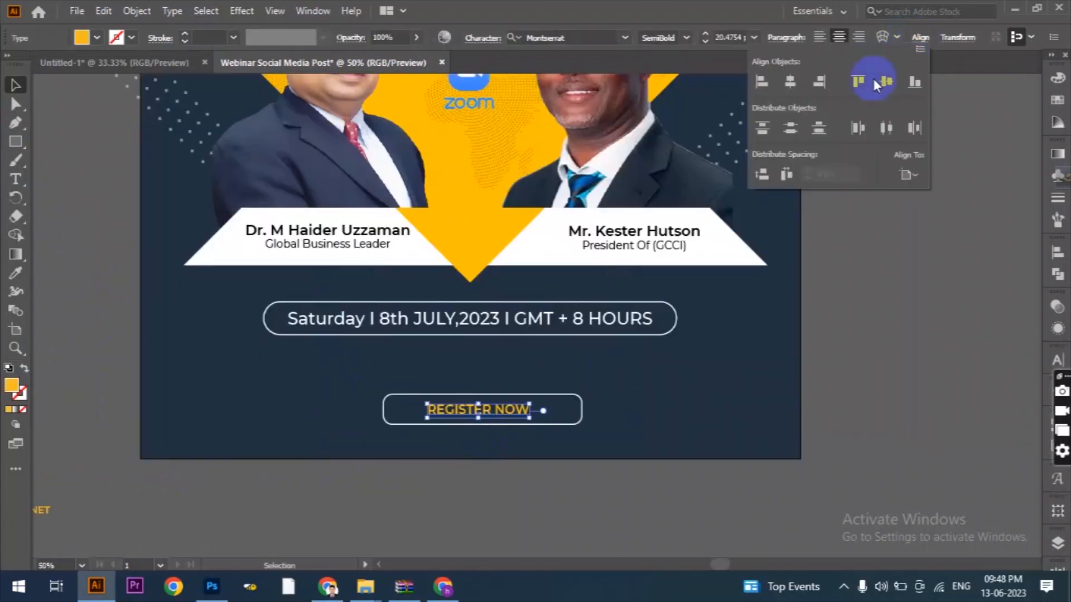
Center the small rounded rectangle around REGISTER NOW horizontally on the artboard.
left_click(581, 410)
left_click(695, 45)
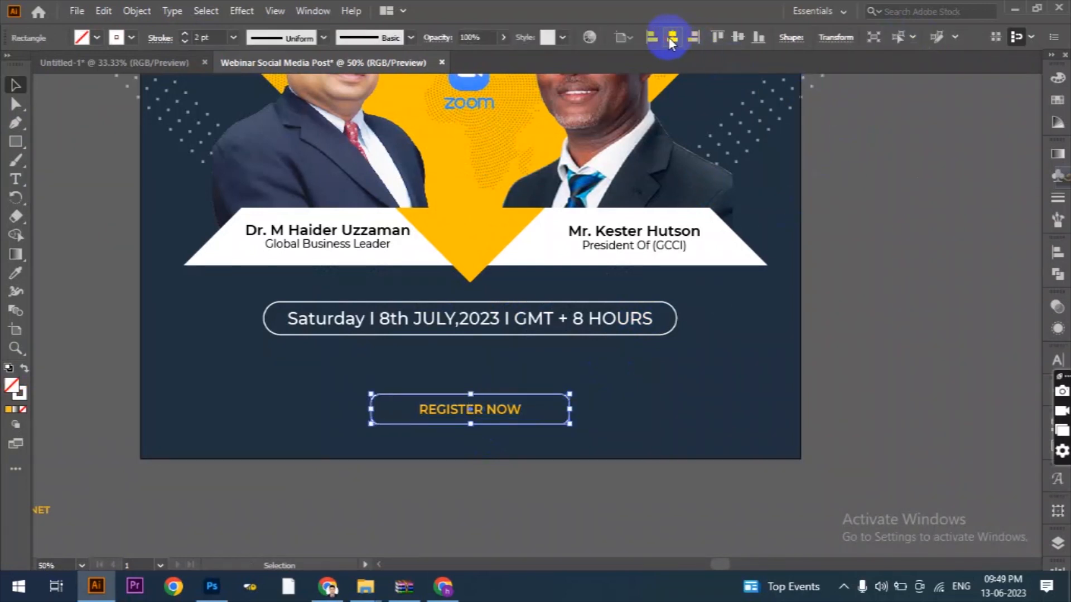
left_click(539, 490)
Enlarge the REGISTER NOW text to nearly fill its box and nudge it down to sit centered vertically.
left_click(472, 409)
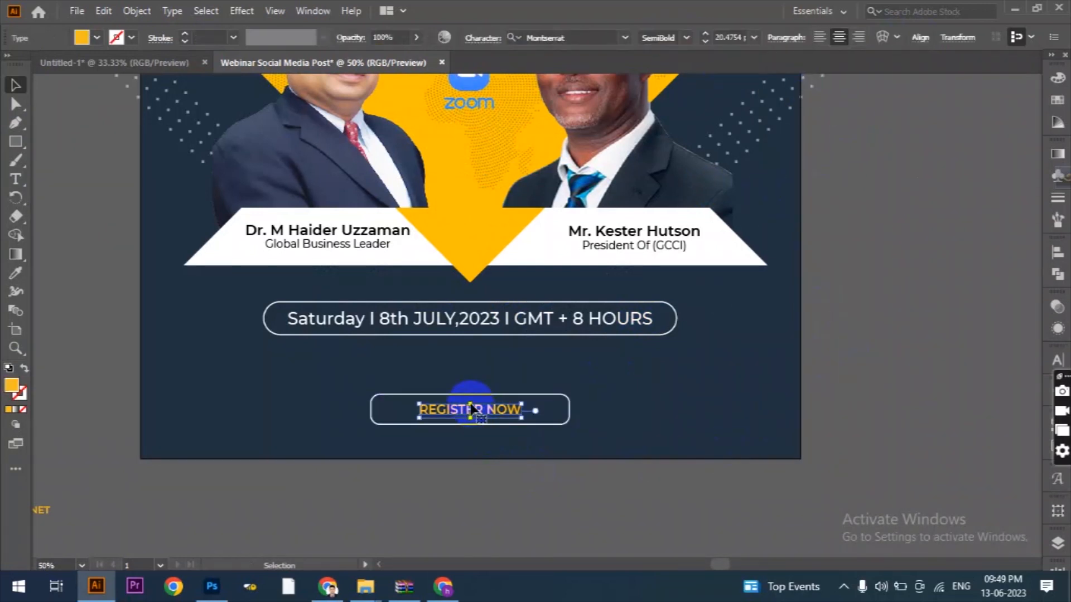
left_click_drag(472, 403, 472, 395)
key("Down")
key("Down")
key("Down")
key("Down")
left_click(597, 535)
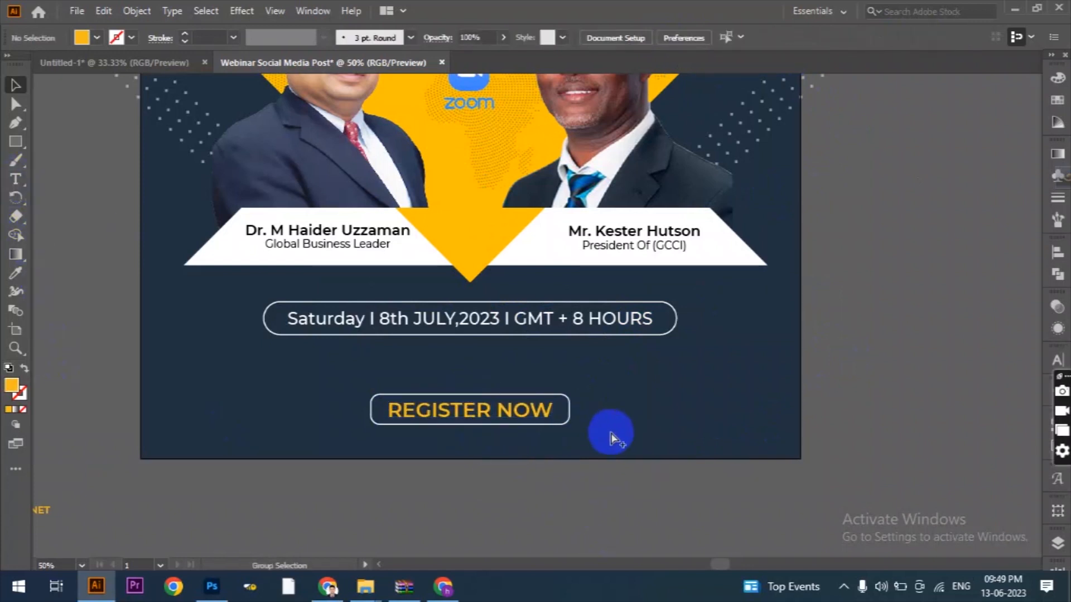
scroll(611, 432, "down", 1)
left_click_drag(196, 494, 610, 423)
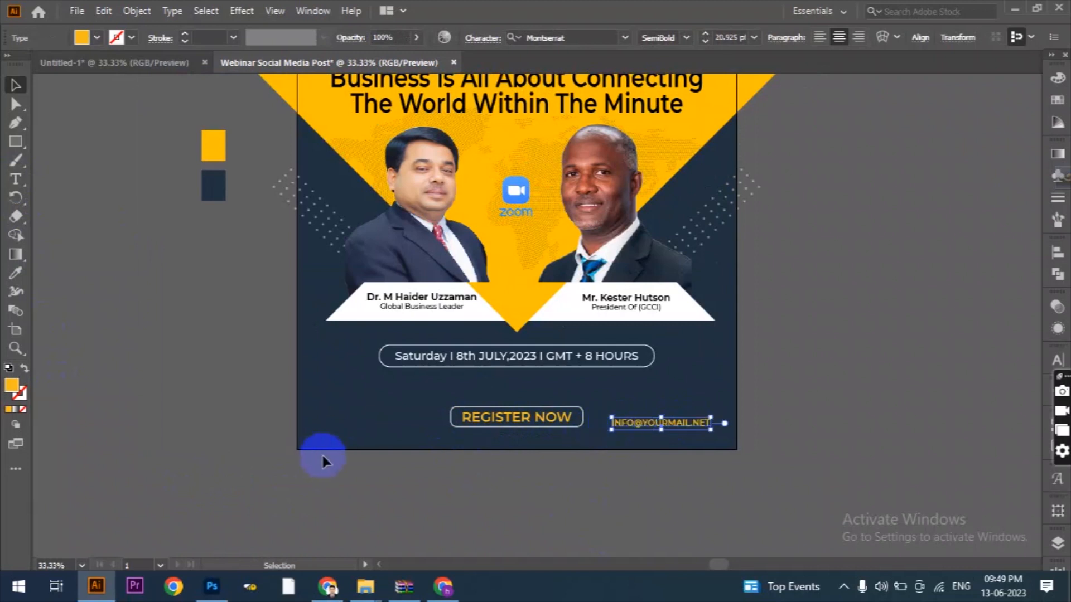
scroll(551, 478, "down", 1)
left_click(77, 484)
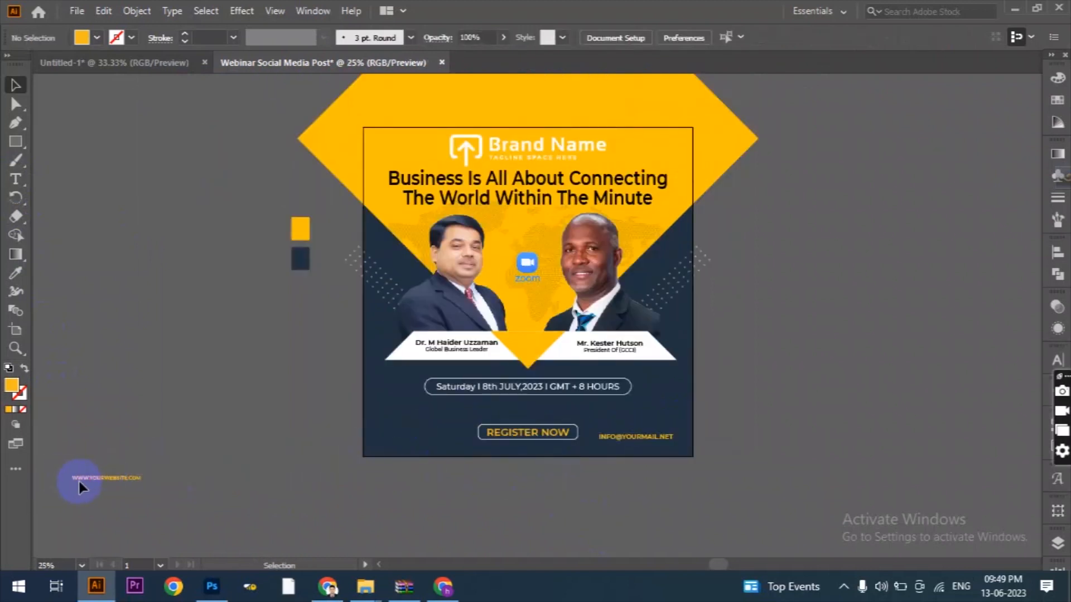
left_click_drag(98, 476, 402, 442)
scroll(443, 456, "up", 1)
scroll(595, 445, "up", 1)
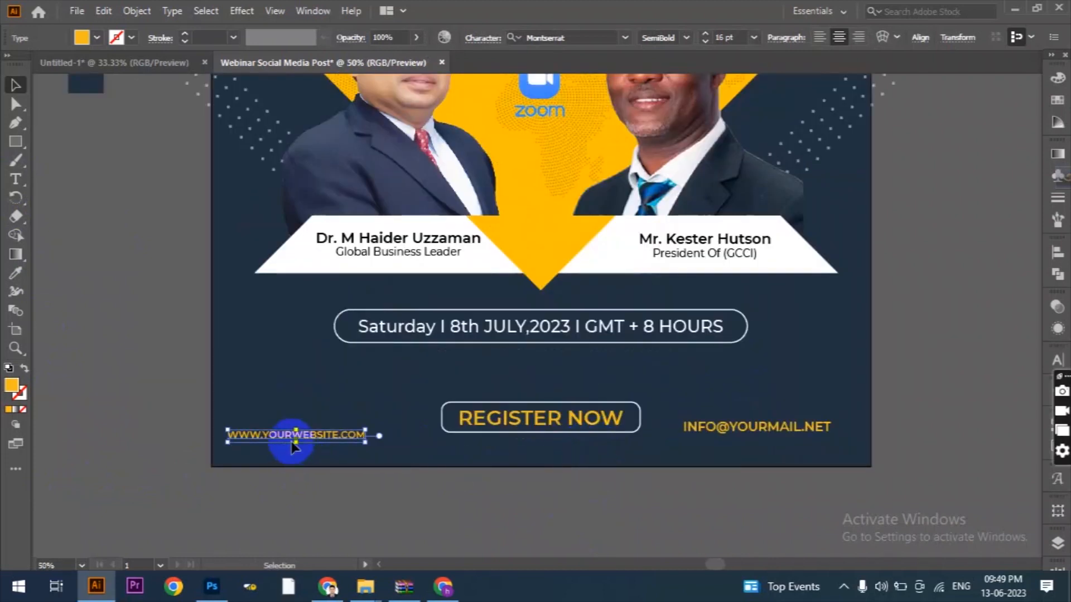
Center the white name banner horizontally on the artboard.
left_click(283, 254)
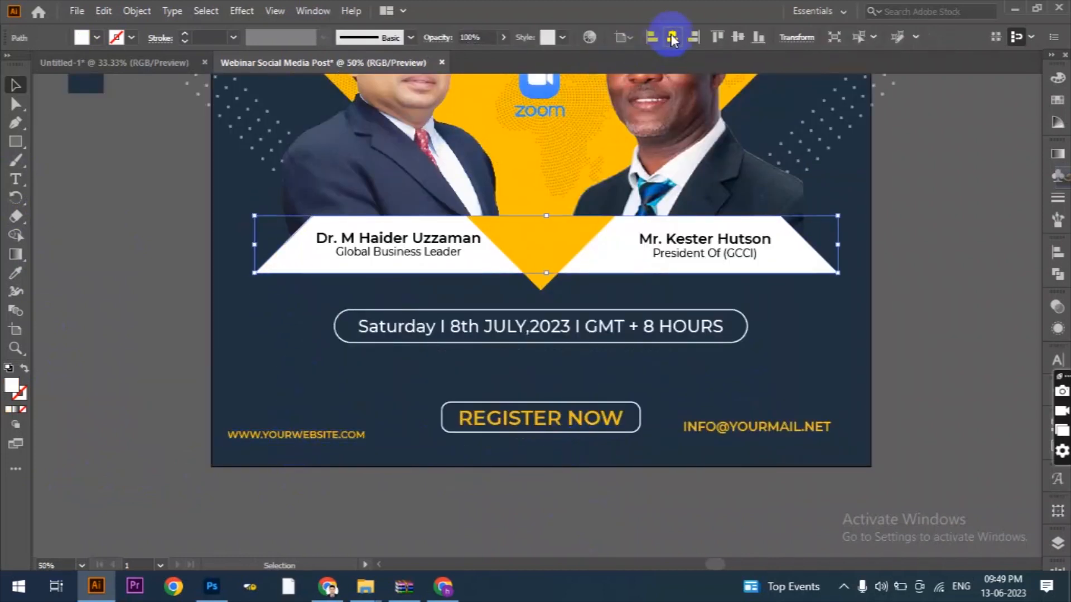
left_click(441, 402)
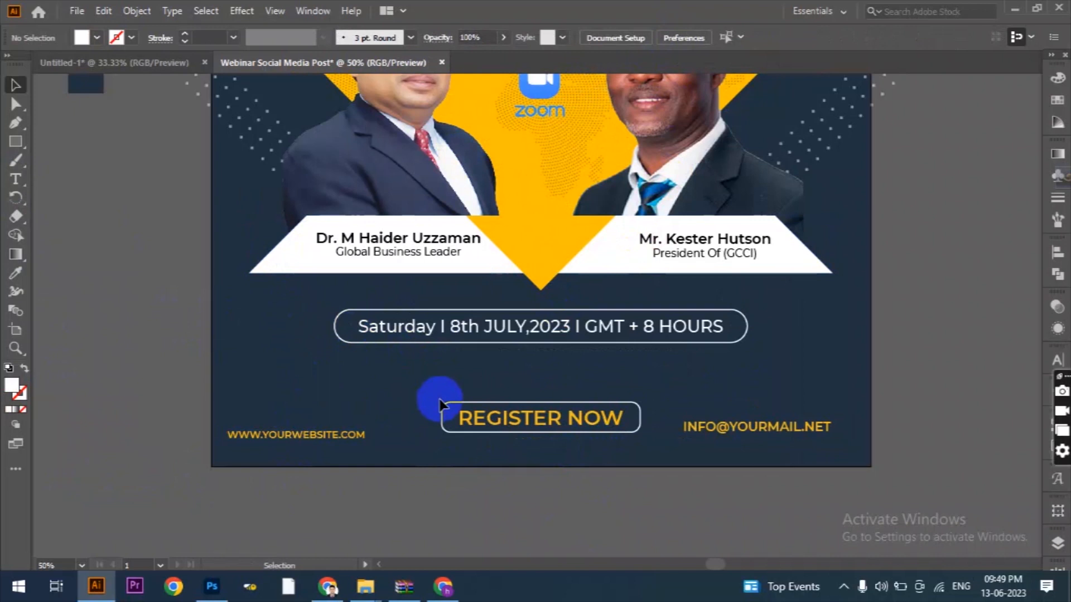
left_click(337, 434)
left_click_drag(307, 435, 409, 428)
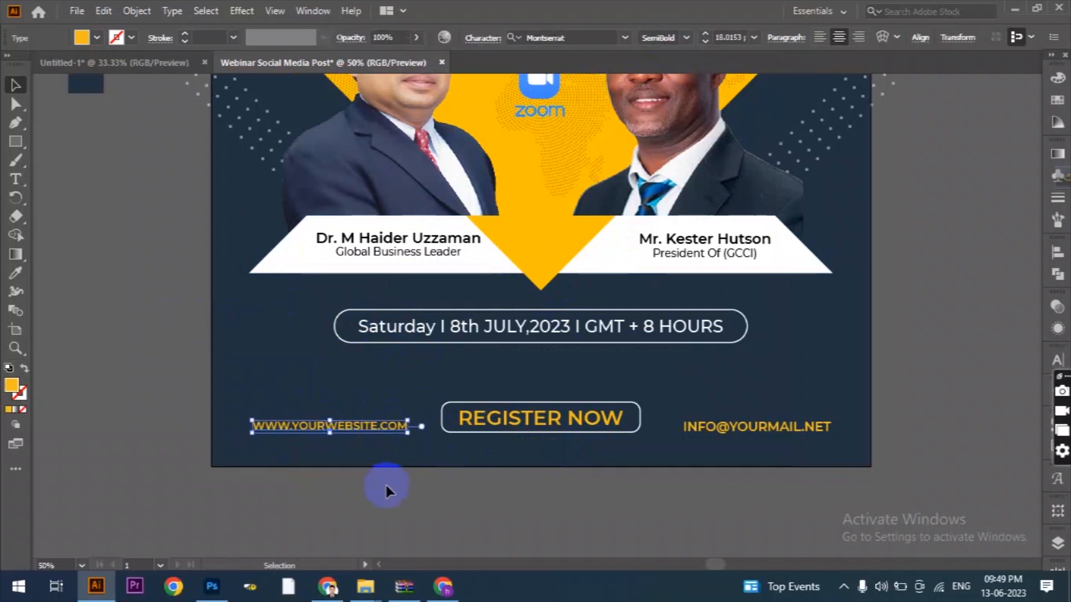
left_click(384, 484)
Match the e-mail text's formatting to the website text by sampling it with the Eyedropper.
scroll(599, 521, "up", 1)
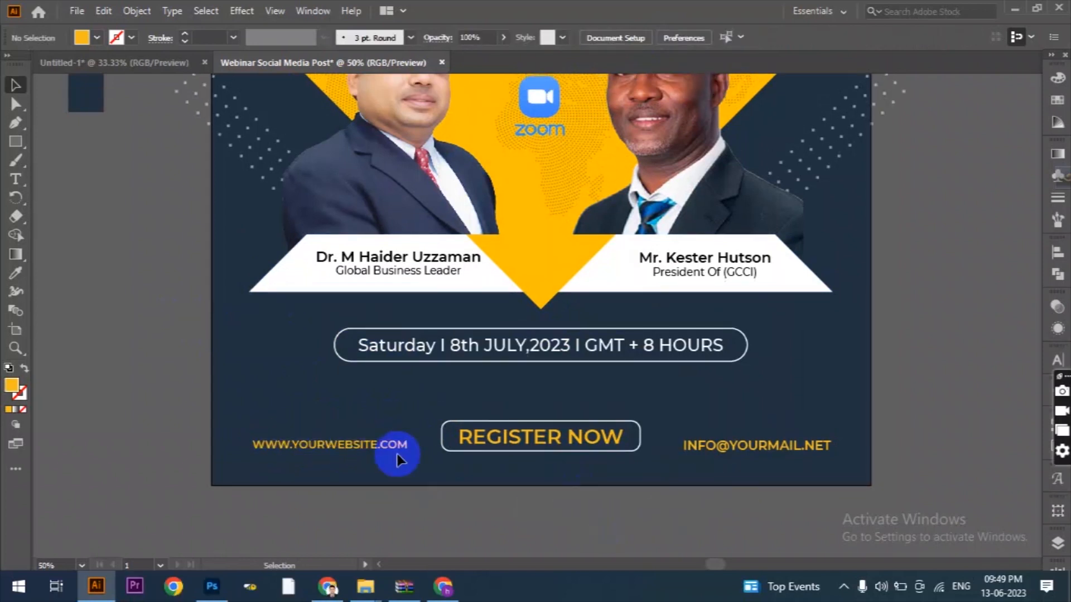
left_click(803, 445)
left_click(16, 275)
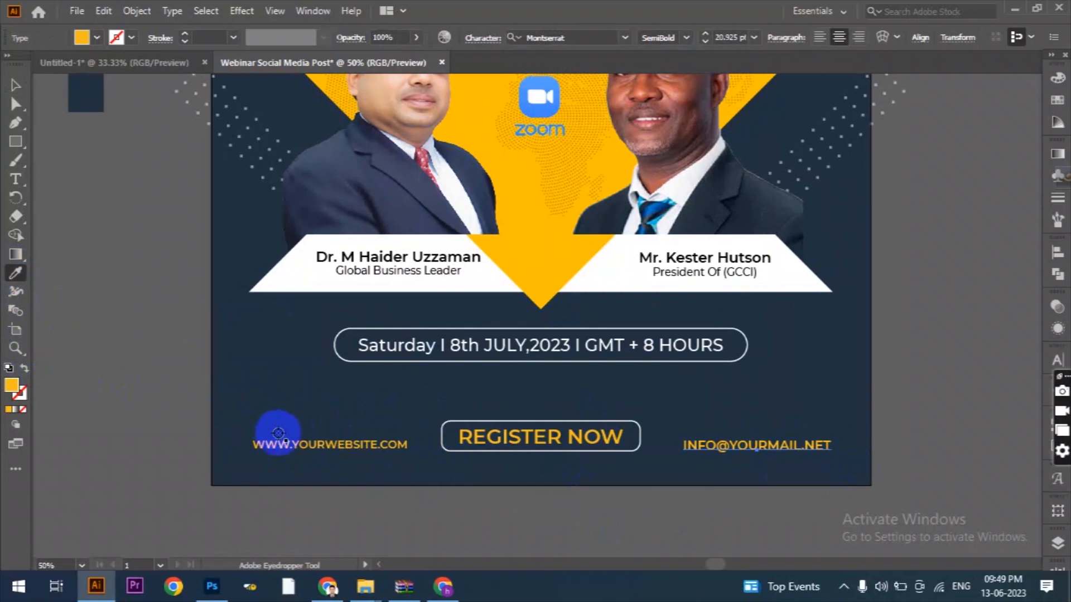
left_click(275, 441)
left_click(16, 85)
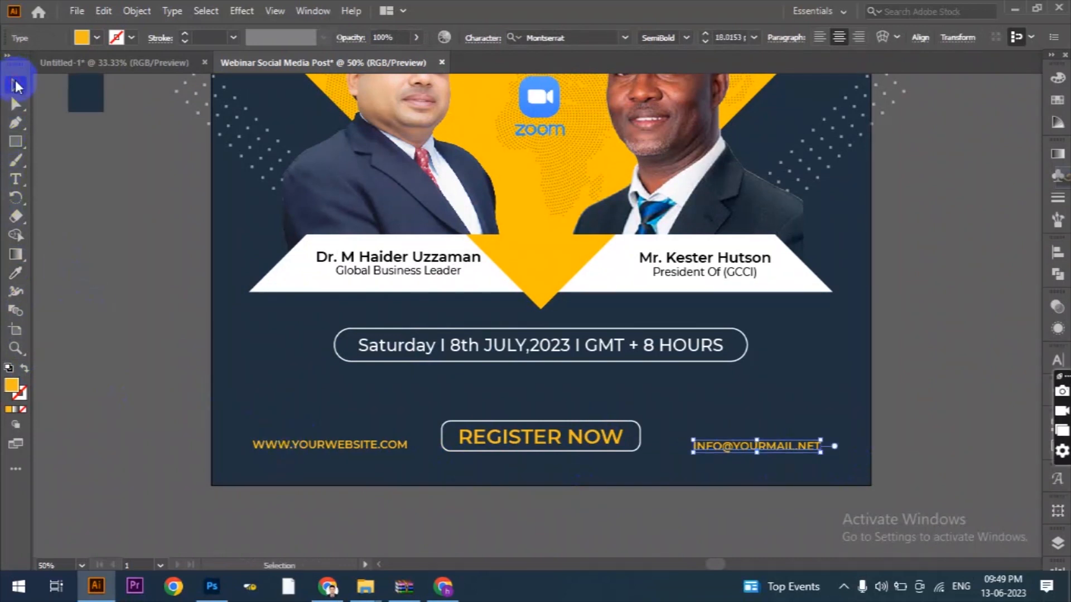
left_click(110, 346)
Draw a tiny circle about 3 px across near the artboard's upper-left corner and fill it with black.
scroll(796, 405, "up", 5)
scroll(797, 402, "down", 1)
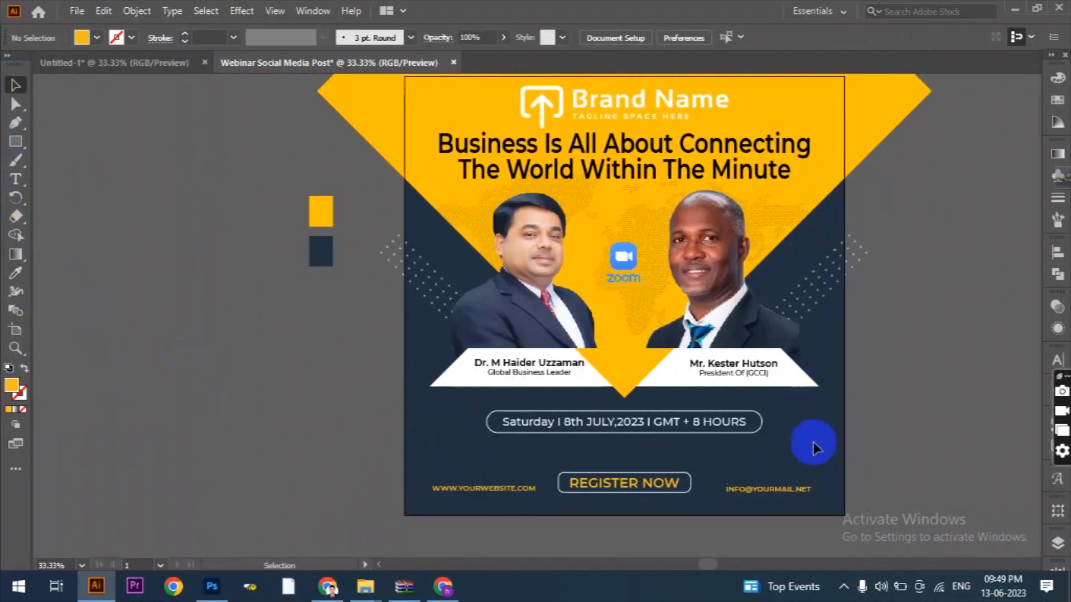
scroll(806, 412, "up", 3)
scroll(847, 457, "up", 1)
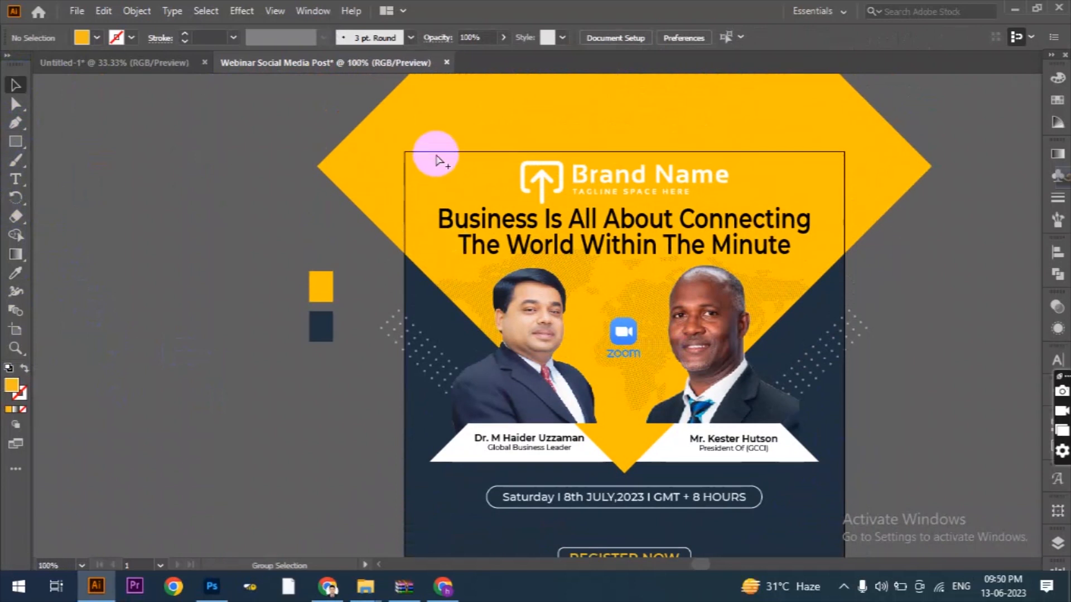
scroll(469, 156, "up", 3)
scroll(545, 189, "up", 1)
left_click_drag(15, 142, 65, 151)
scroll(466, 230, "up", 1)
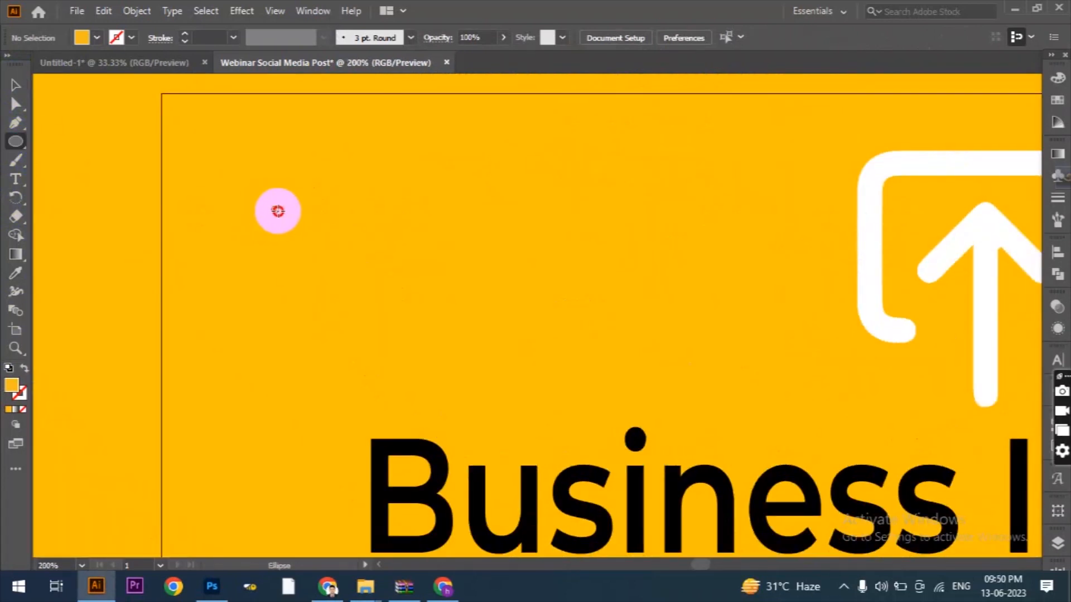
left_click_drag(269, 204, 281, 214)
left_click(96, 37)
left_click(44, 64)
left_click(403, 4)
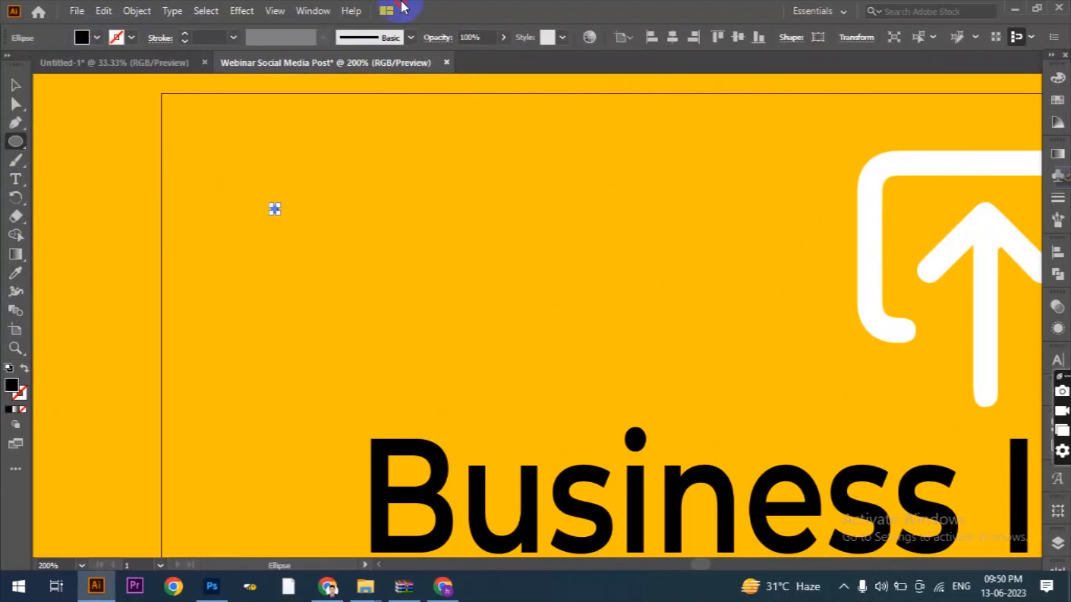
Duplicate the black dot horizontally to make an evenly spaced row of four dots.
left_click(16, 85)
scroll(272, 206, "up", 3)
left_click_drag(273, 211, 373, 221)
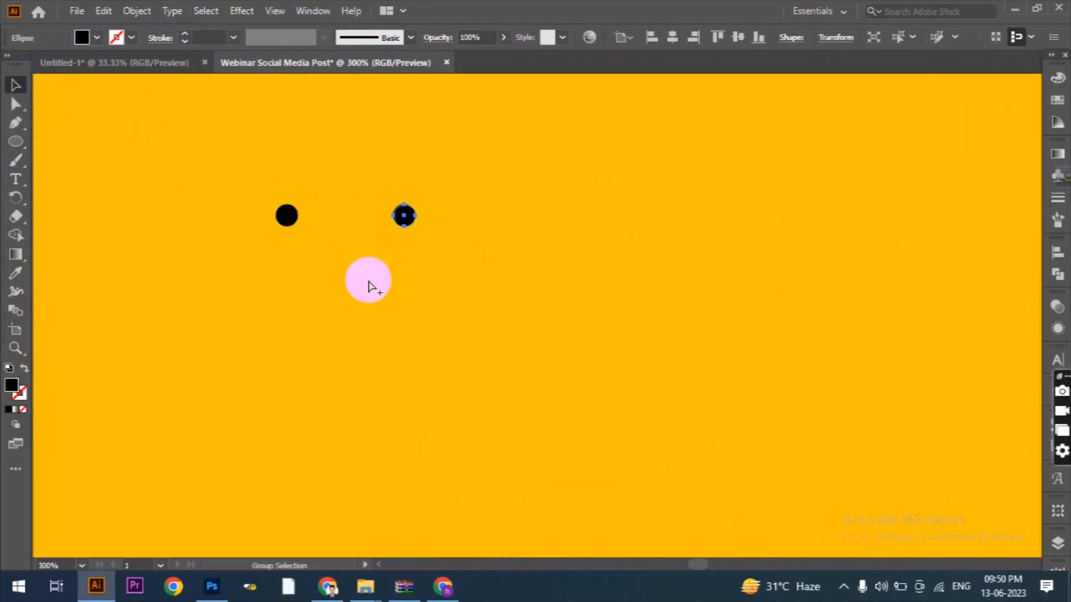
scroll(368, 287, "down", 3)
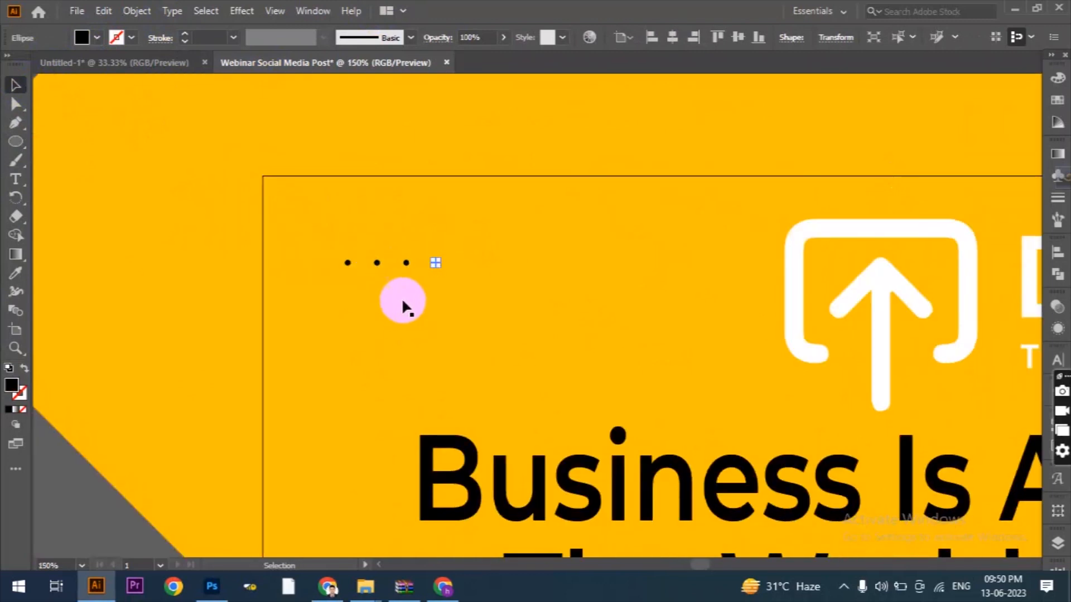
scroll(403, 287, "up", 2)
Select all four dots in the row and group them.
left_click(410, 240, "shift")
left_click(350, 238, "shift")
left_click(292, 239, "shift")
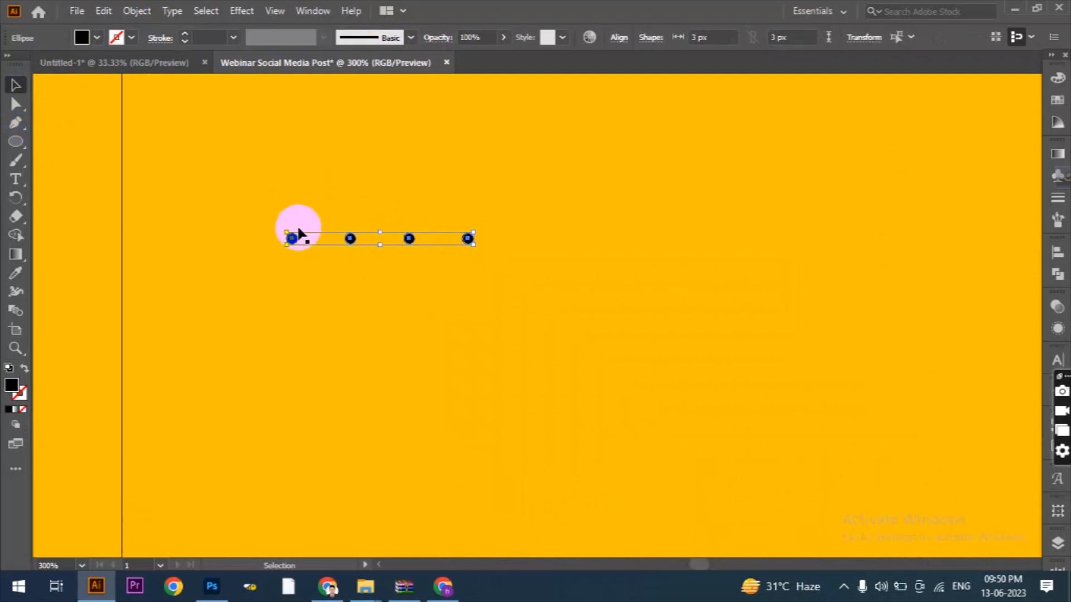
left_click(136, 10)
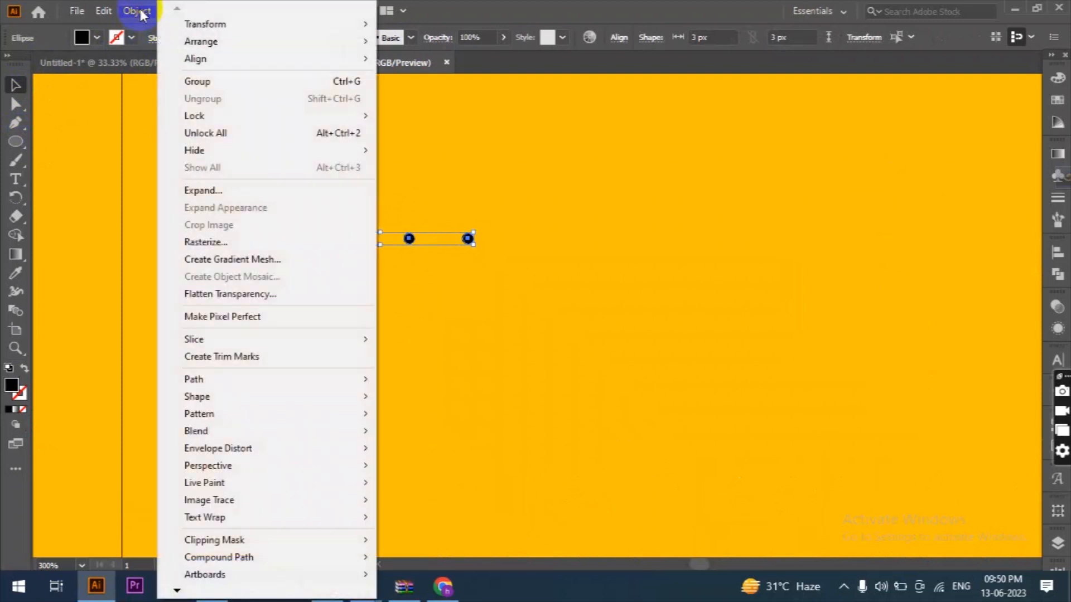
left_click(196, 81)
Duplicate the grouped dot row downward to form an evenly spaced four-by-four grid, and group all the rows.
left_click_drag(409, 239, 411, 294)
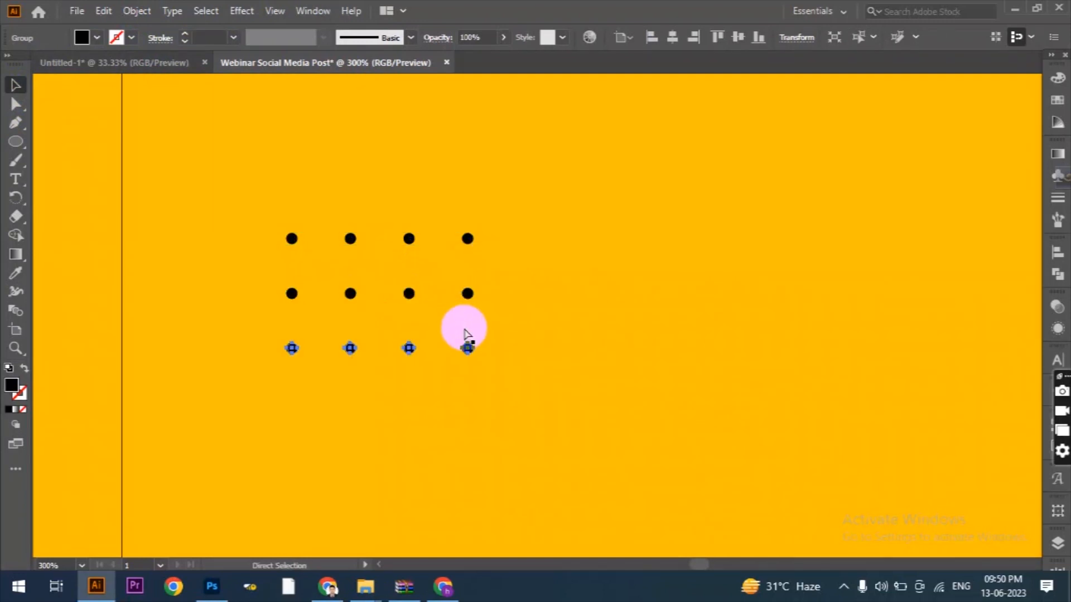
left_click(469, 349, "shift")
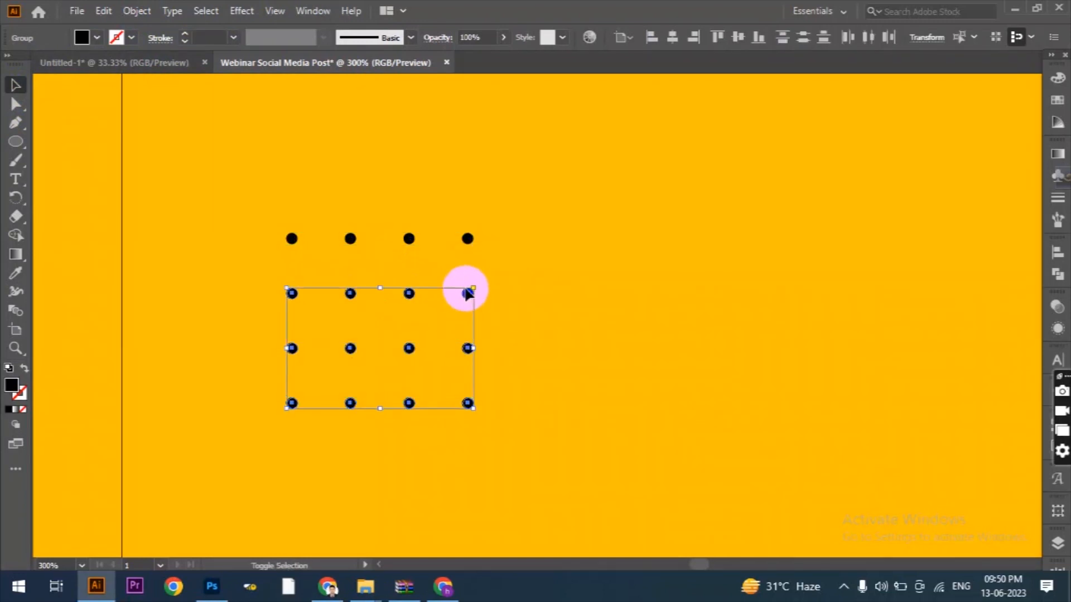
left_click(466, 238, "shift")
left_click(136, 11)
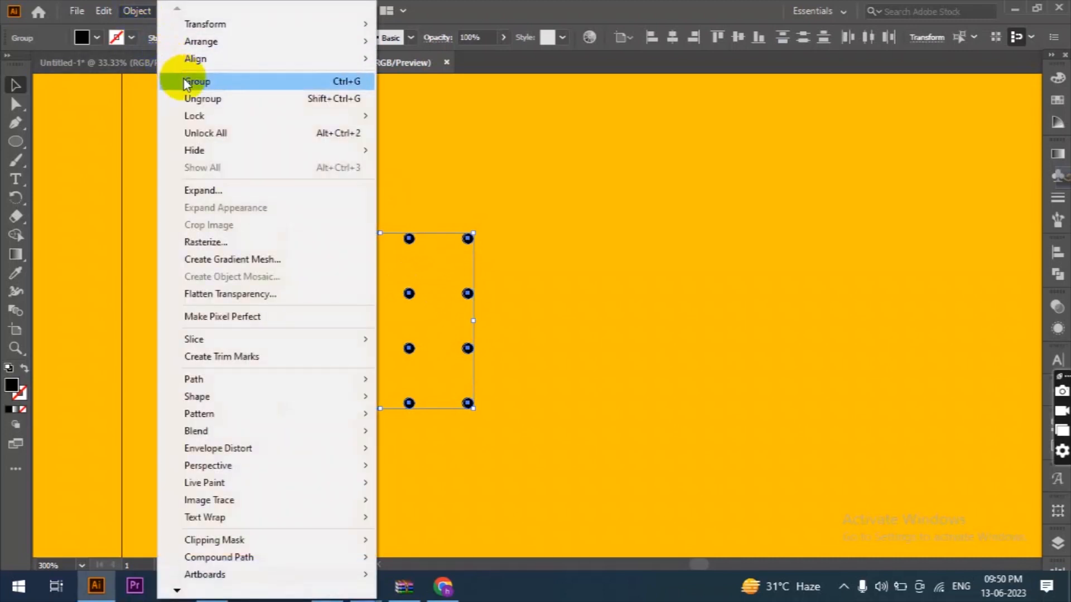
left_click(195, 81)
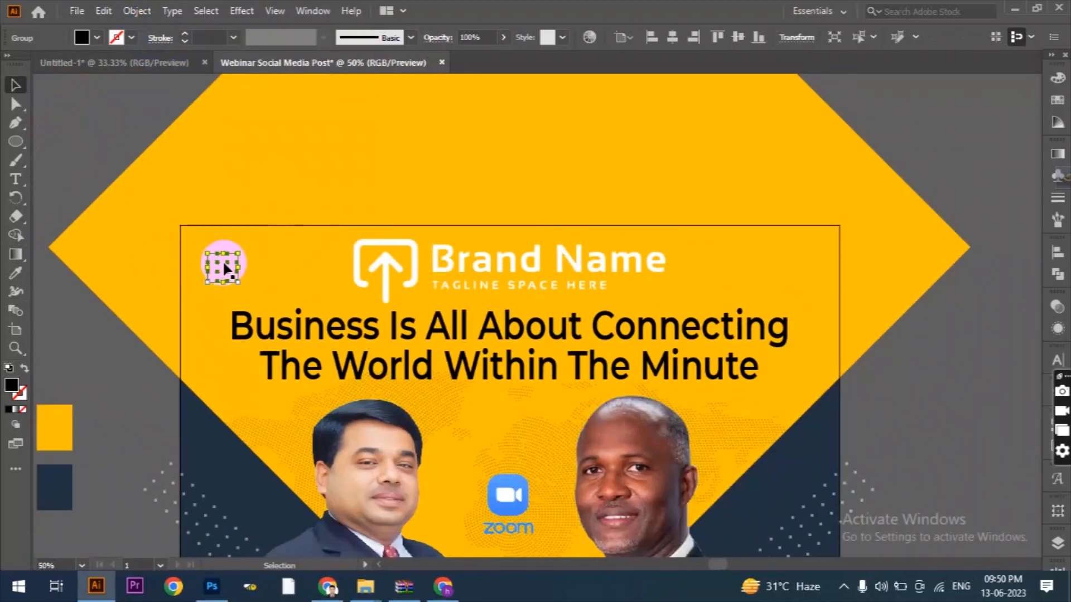
Copy the dot grid in place and move the copy horizontally to the artboard's upper-right corner beside the brand logo.
left_click(112, 12)
left_click(147, 87)
left_click(103, 10)
left_click(144, 120)
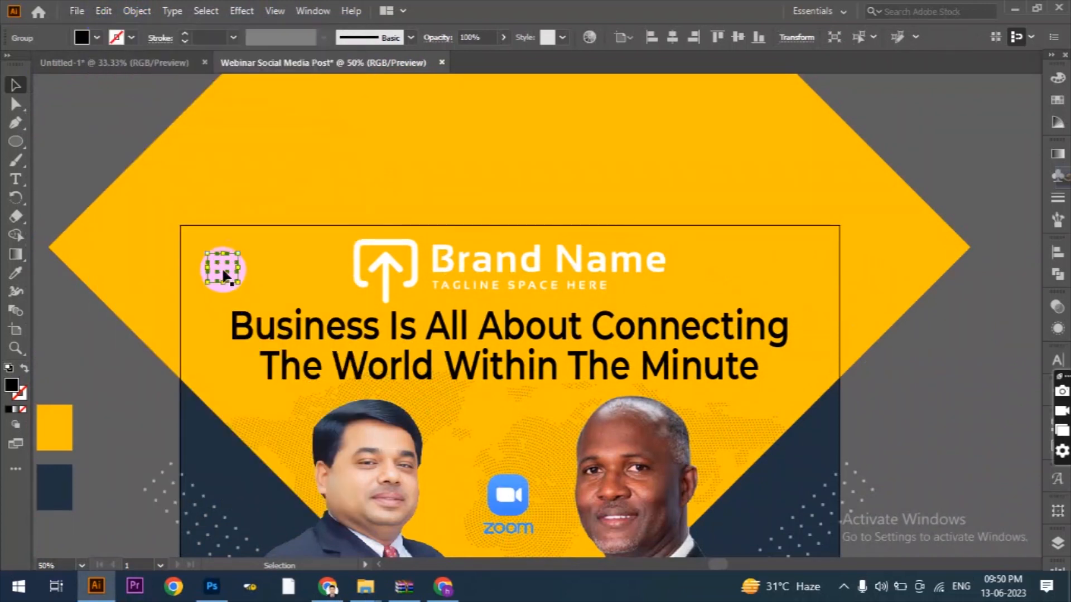
left_click_drag(221, 268, 779, 266)
left_click(915, 358)
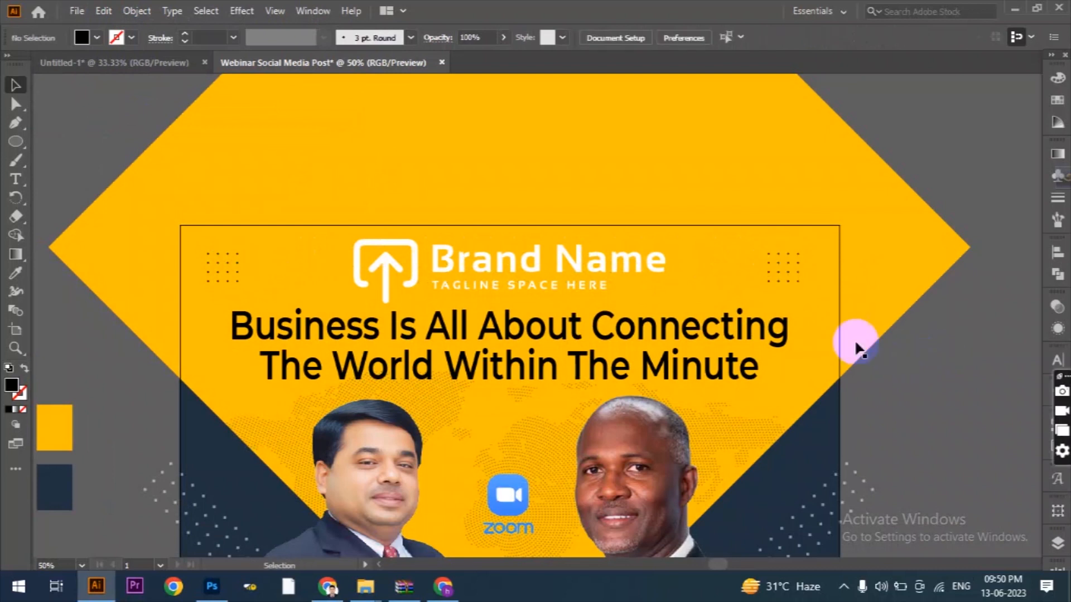
Draw a black square 1080 px wide with the Rectangle tool and centre it on the artboard in both directions.
scroll(892, 352, "down", 1)
scroll(727, 294, "down", 1)
scroll(747, 299, "down", 4)
scroll(754, 300, "down", 1)
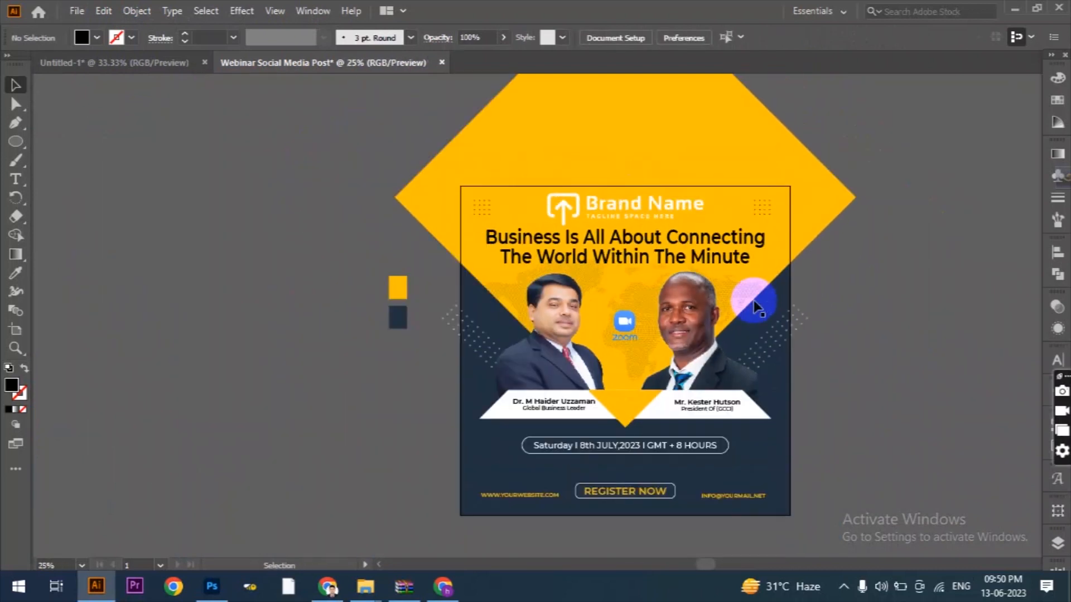
scroll(754, 300, "up", 1)
scroll(745, 290, "down", 1)
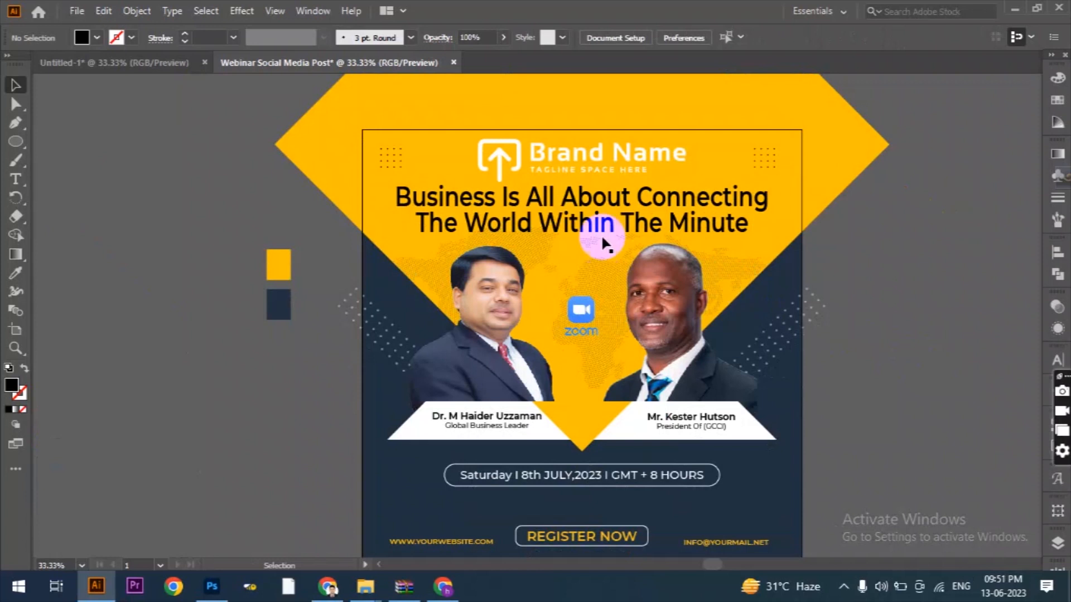
left_click_drag(16, 144, 73, 141)
left_click(185, 179)
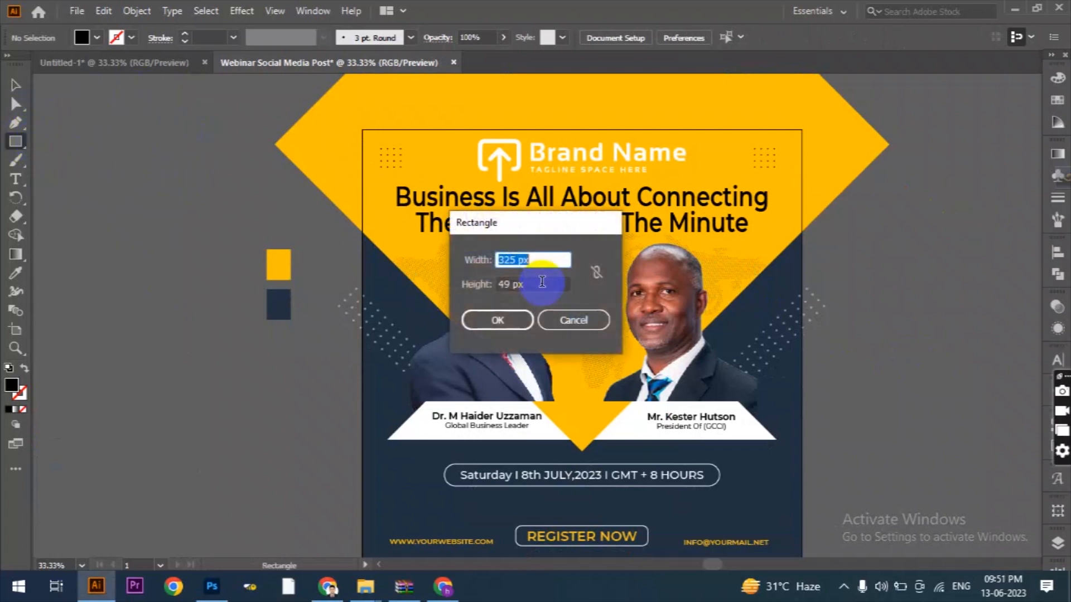
left_click(541, 284)
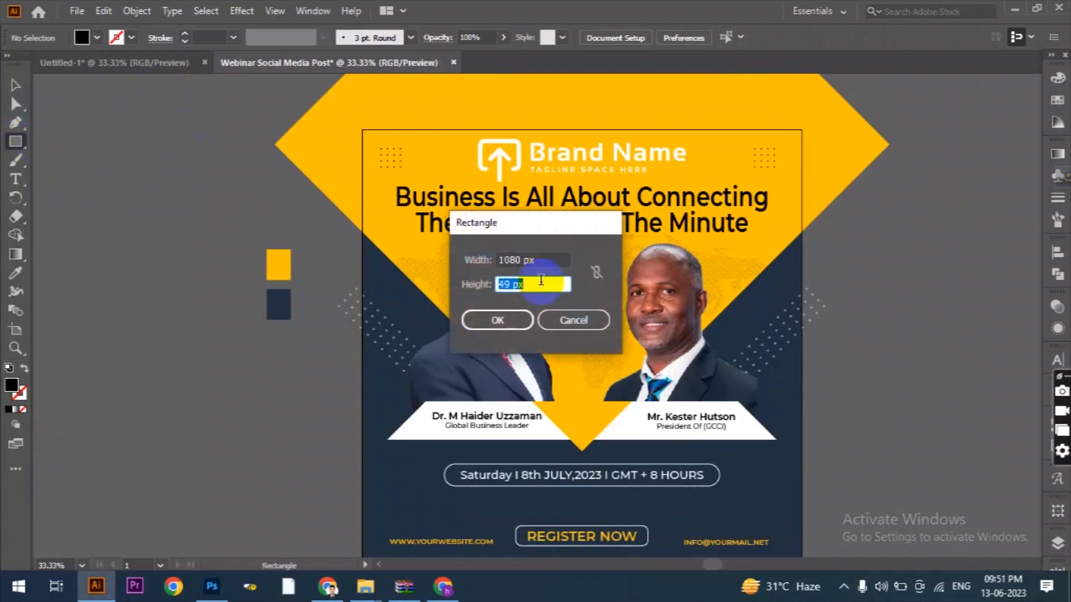
left_click(498, 322)
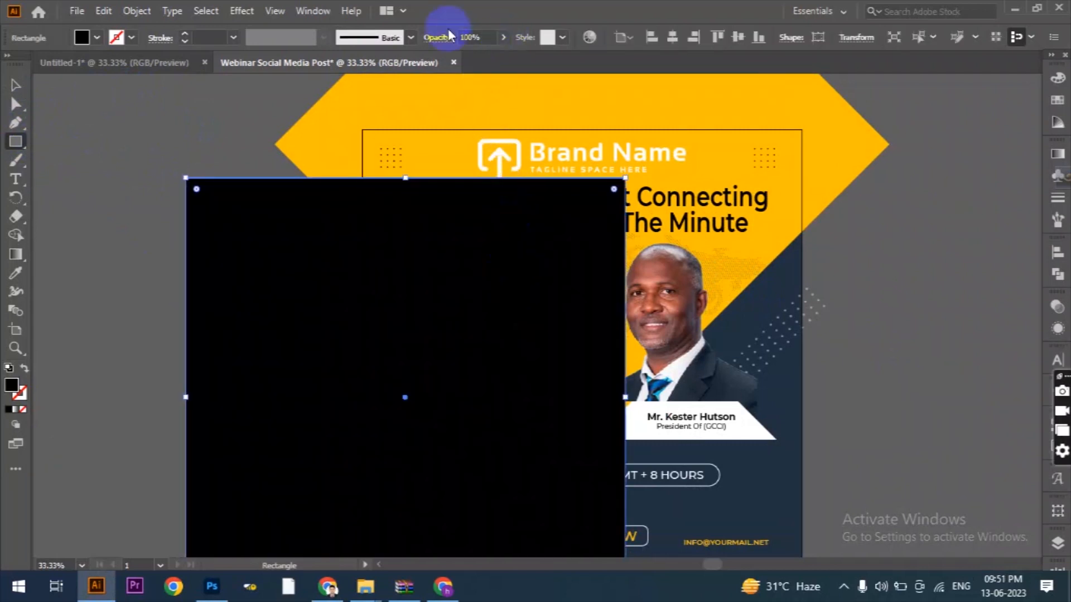
left_click(672, 37)
left_click(738, 37)
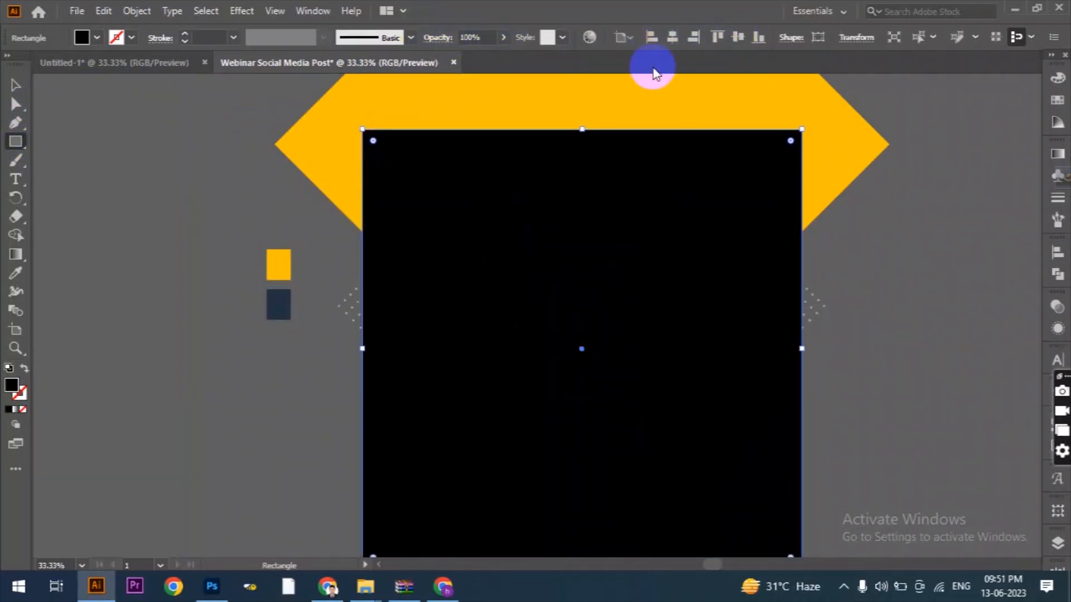
Lower the black overlay rectangle's opacity to 56%.
left_click(504, 39)
left_click(475, 56)
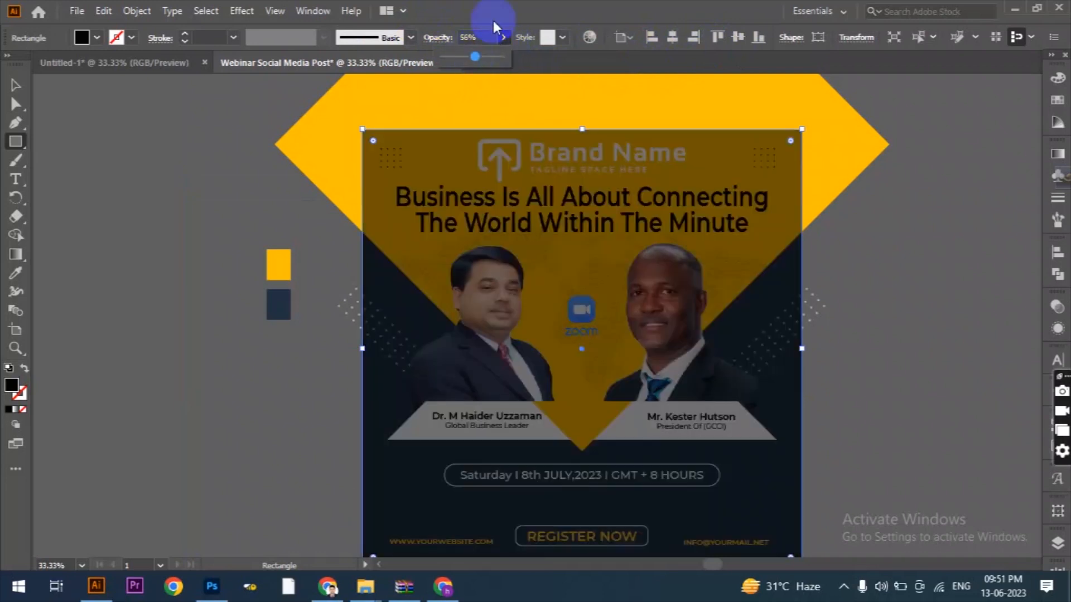
left_click(577, 6)
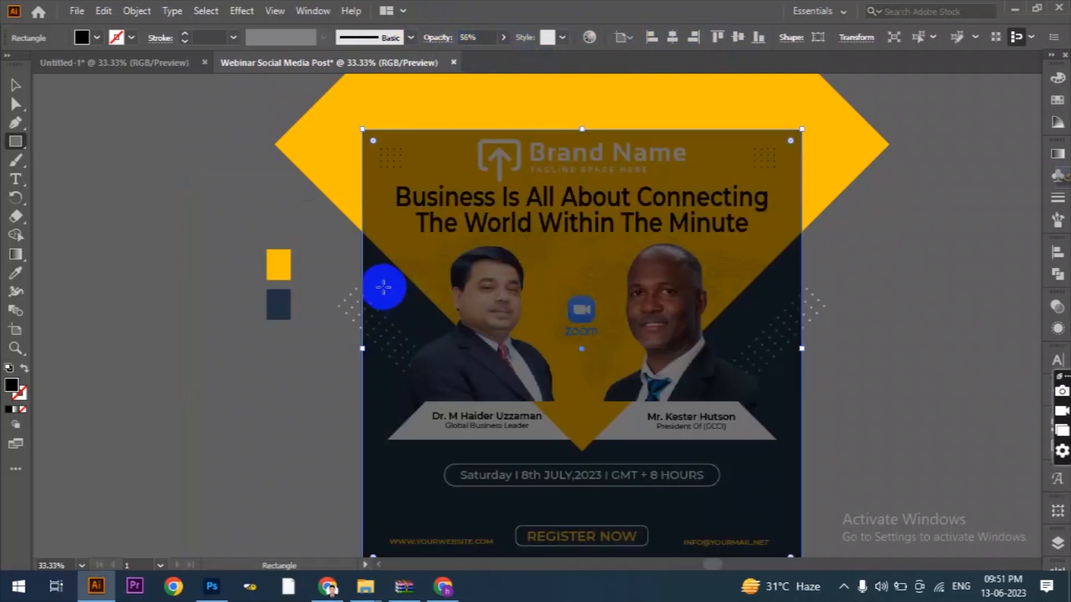
Offset the overlay rectangle's path by -35 px with miter joins and a miter limit of 4.
scroll(373, 279, "down", 1)
left_click(133, 12)
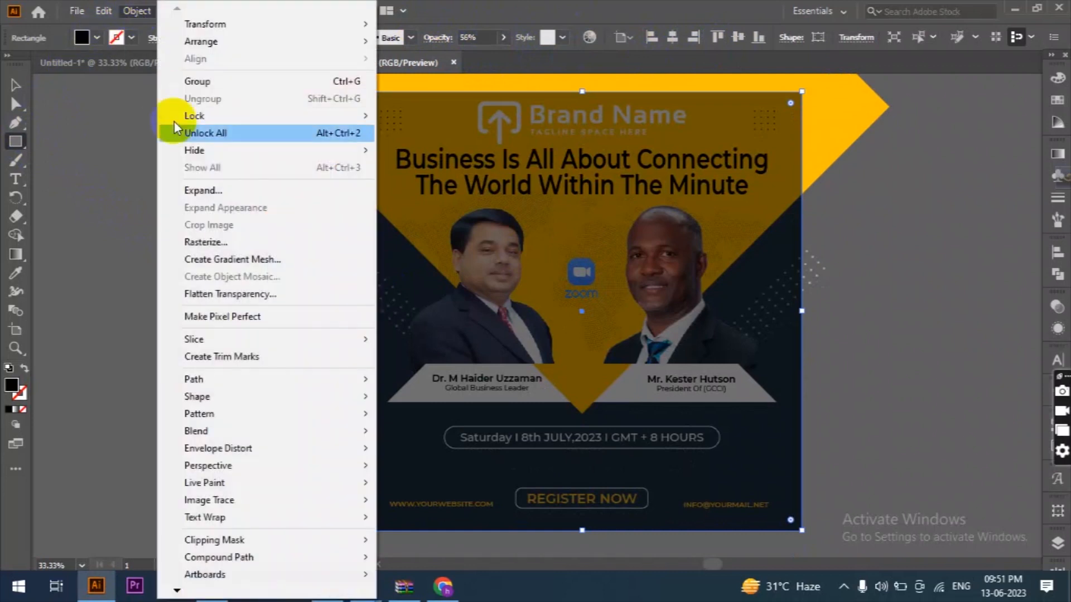
mouse_move(304, 383)
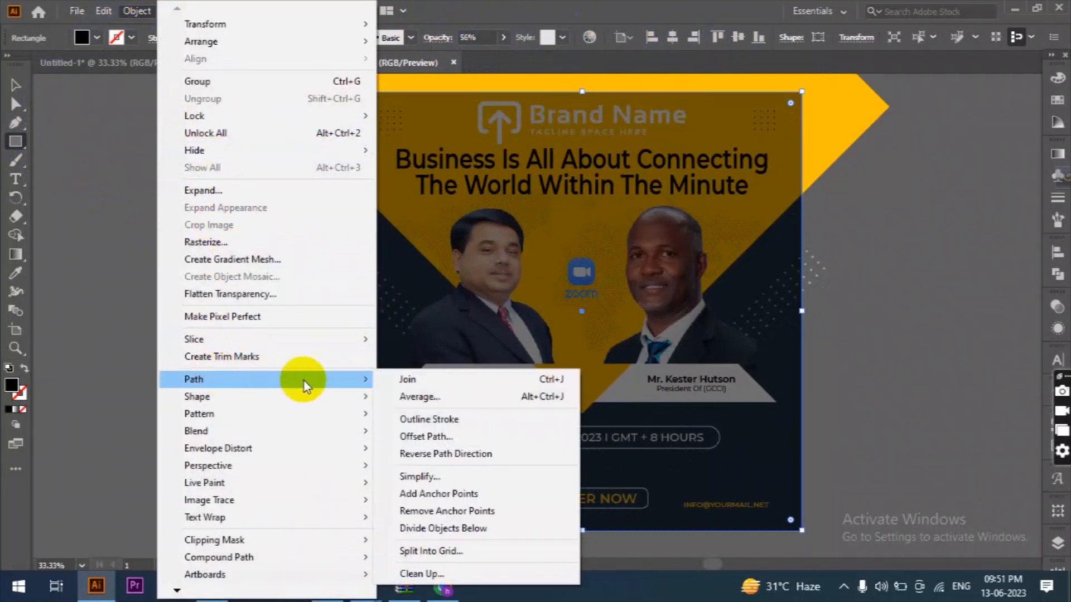
left_click(440, 434)
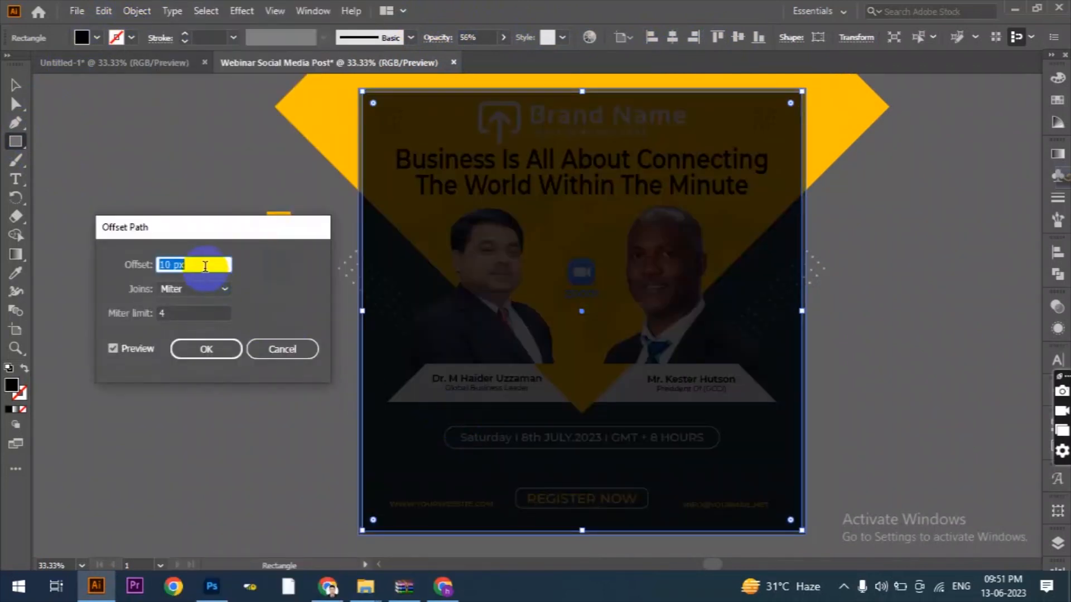
left_click(197, 314)
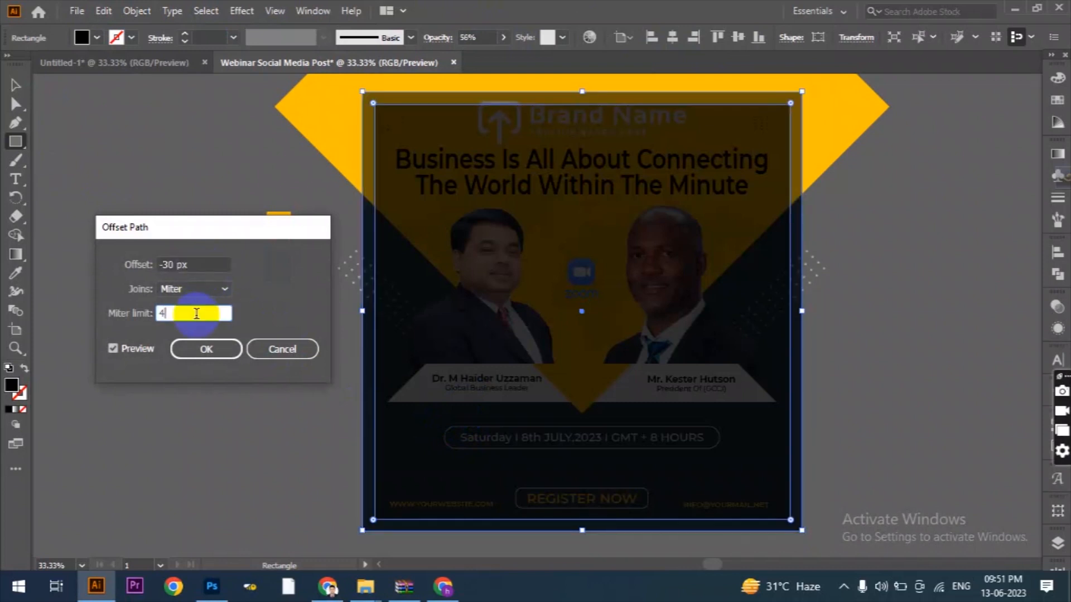
left_click(197, 263)
key("Down")
key("Down")
key("Down")
key("Down")
key("Down")
key("Down")
key("Down")
key("Down")
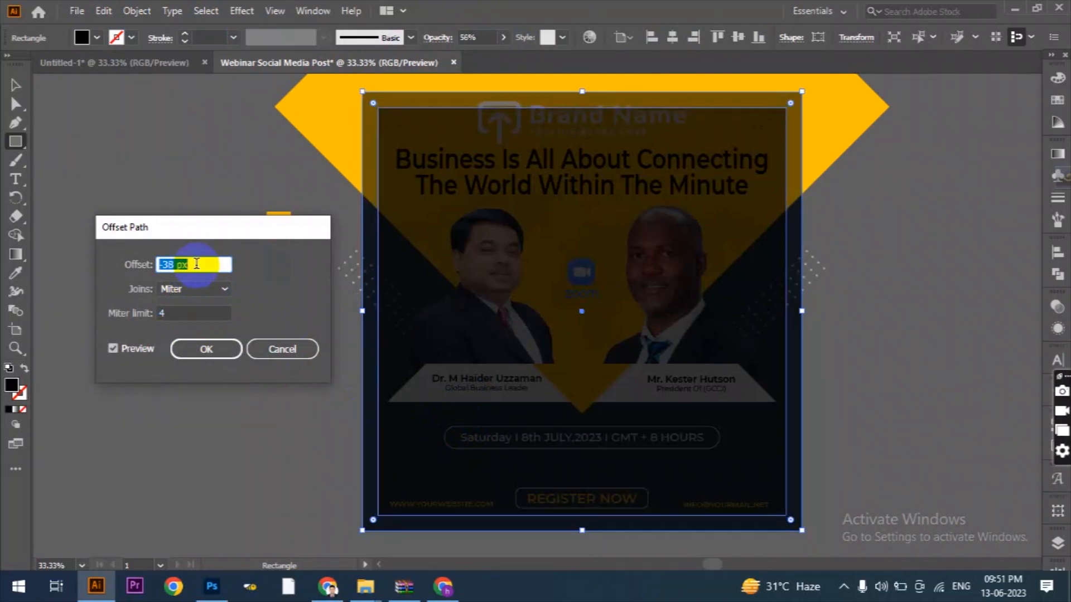
left_click(188, 352)
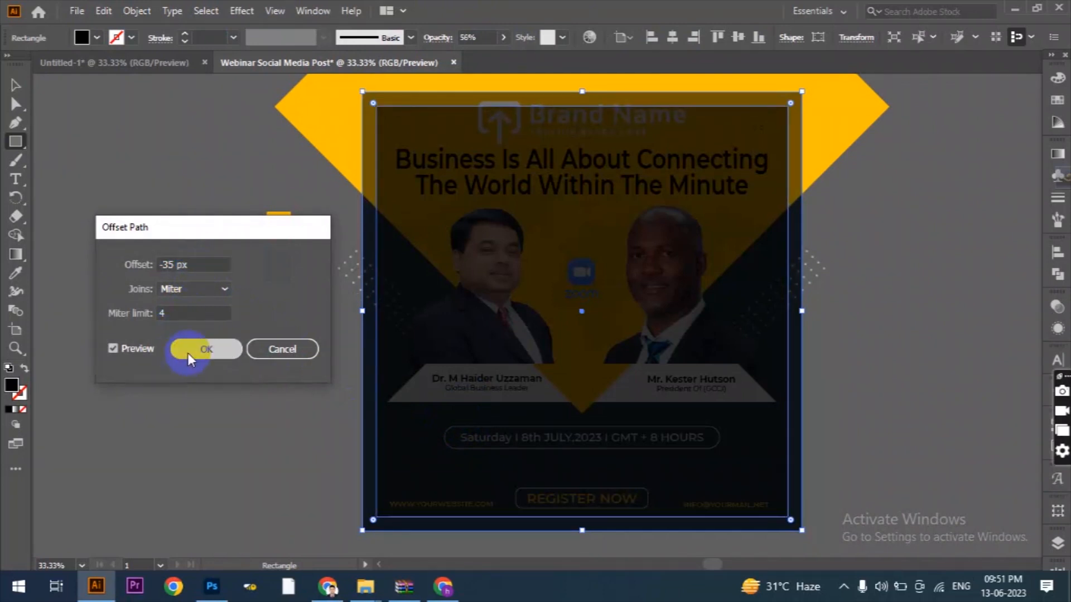
Show the rulers and place a vertical and a horizontal guide along the inset rectangle's left and top edges.
key("ctrl+r")
left_click_drag(40, 276, 375, 306)
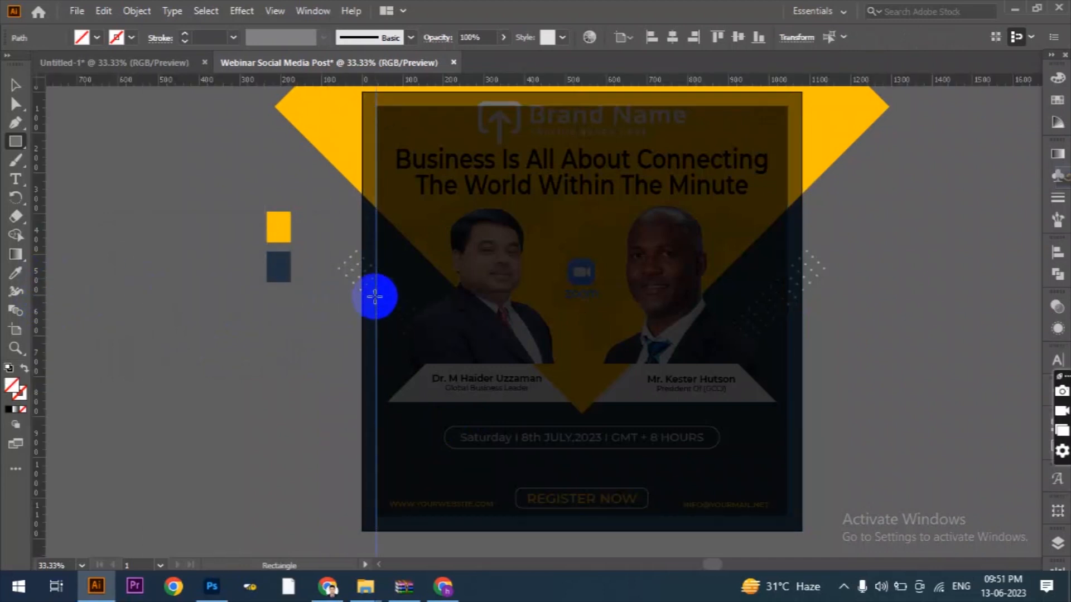
scroll(375, 296, "up", 3)
scroll(369, 212, "up", 4)
scroll(430, 234, "up", 5)
left_click(16, 85)
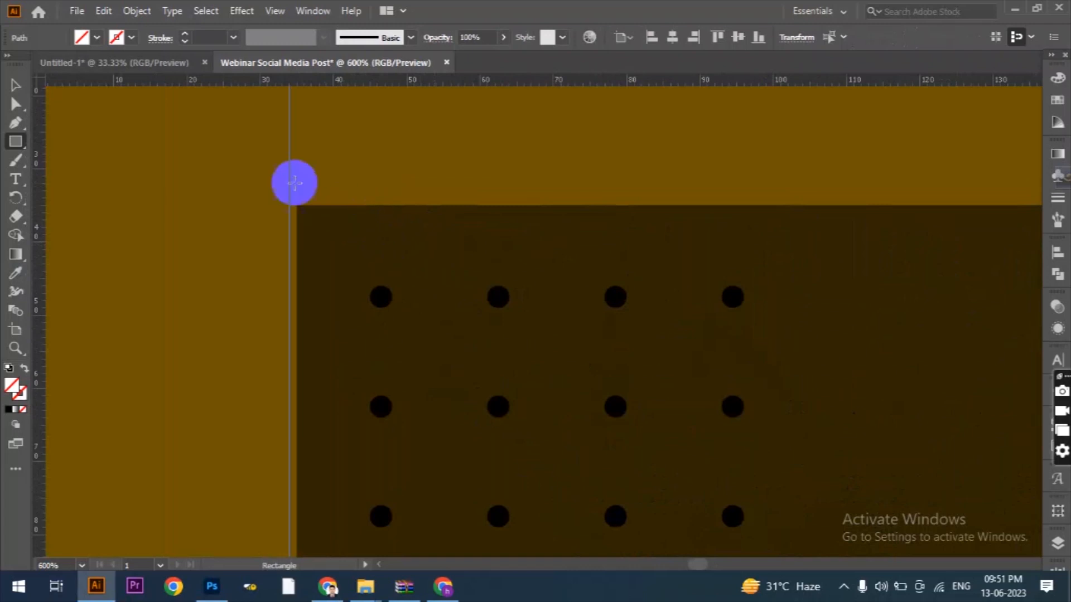
left_click_drag(286, 169, 297, 167)
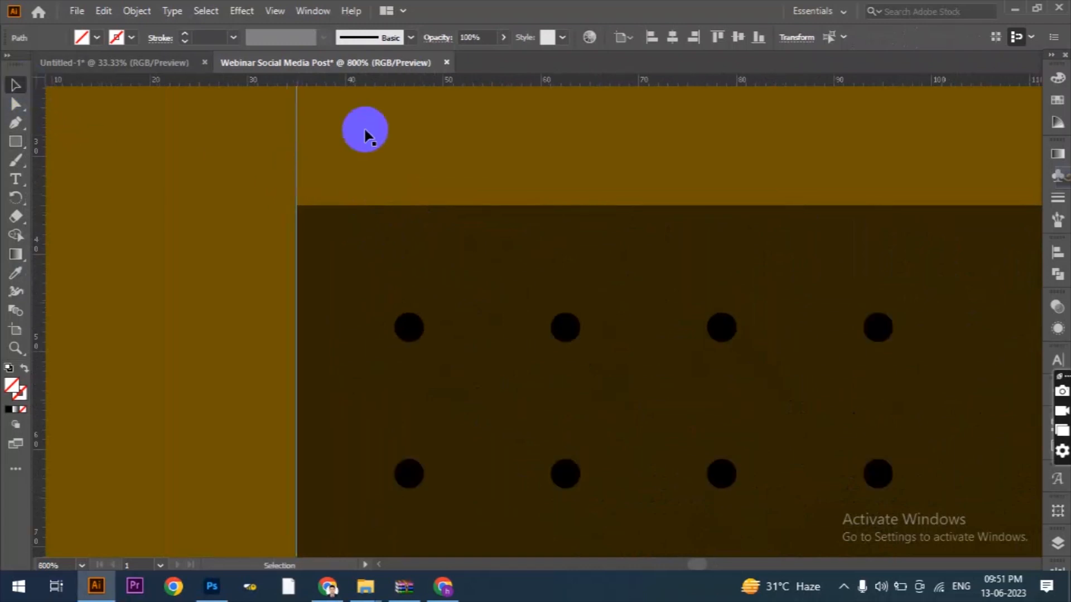
left_click_drag(401, 86, 400, 205)
Place a horizontal and a vertical guide along the inset rectangle's bottom and right edges.
scroll(245, 240, "down", 9)
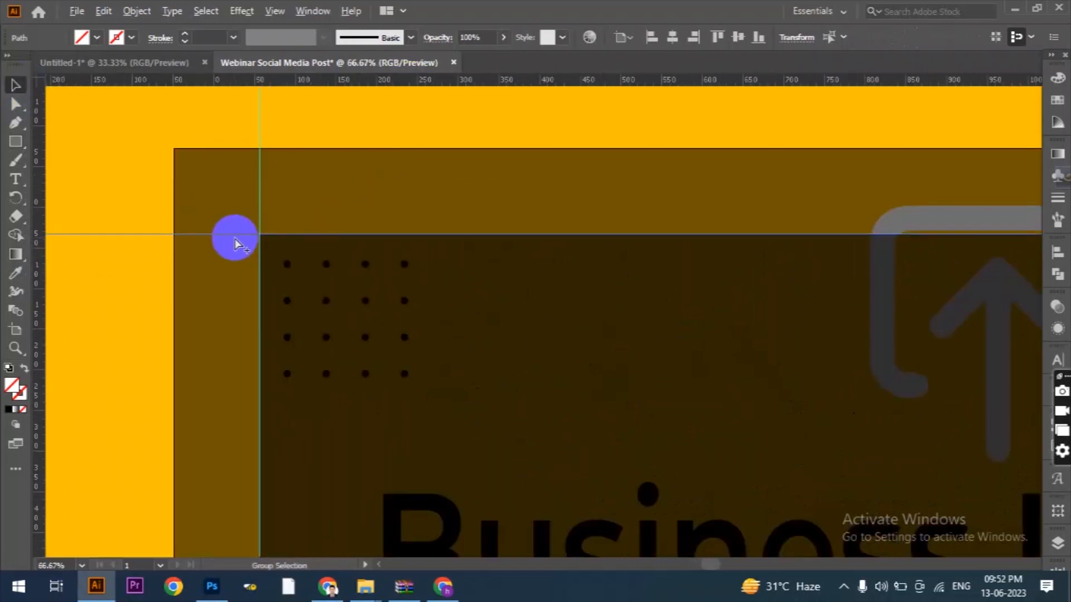
scroll(617, 438, "down", 3)
scroll(658, 461, "up", 6)
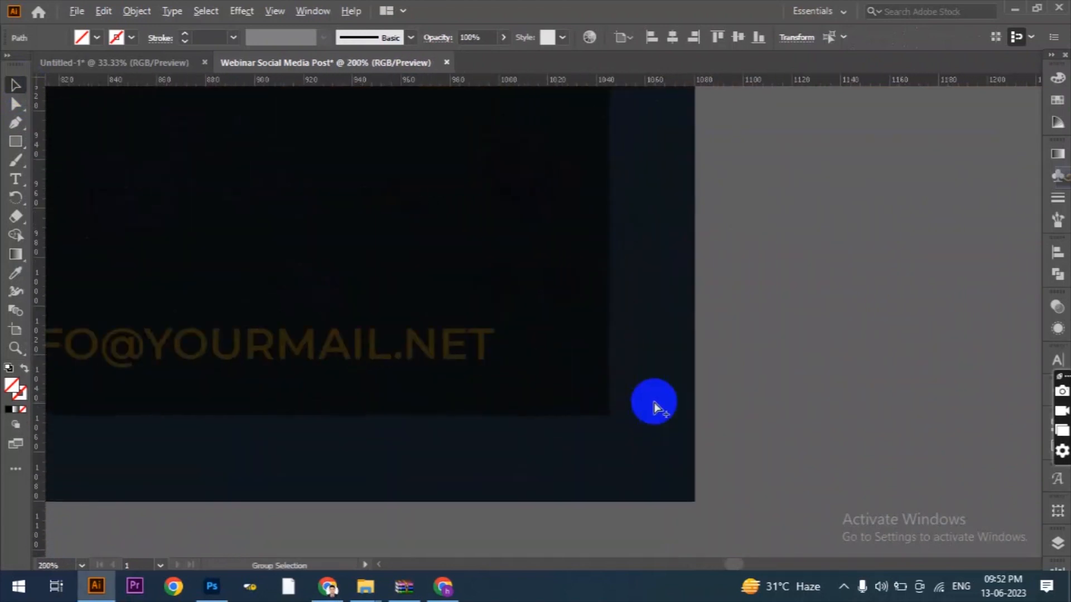
left_click_drag(580, 85, 591, 414)
left_click_drag(33, 363, 607, 385)
scroll(710, 428, "down", 6)
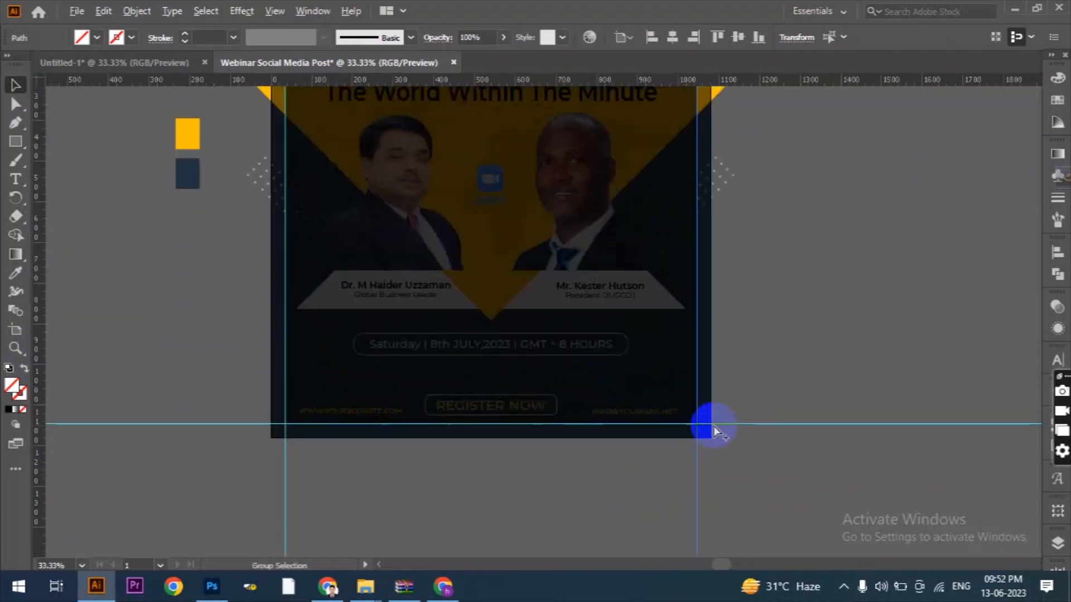
Delete the inset rectangle, and set the full-size black overlay's opacity to 100% before deleting it as well.
left_click(675, 393)
key("Delete")
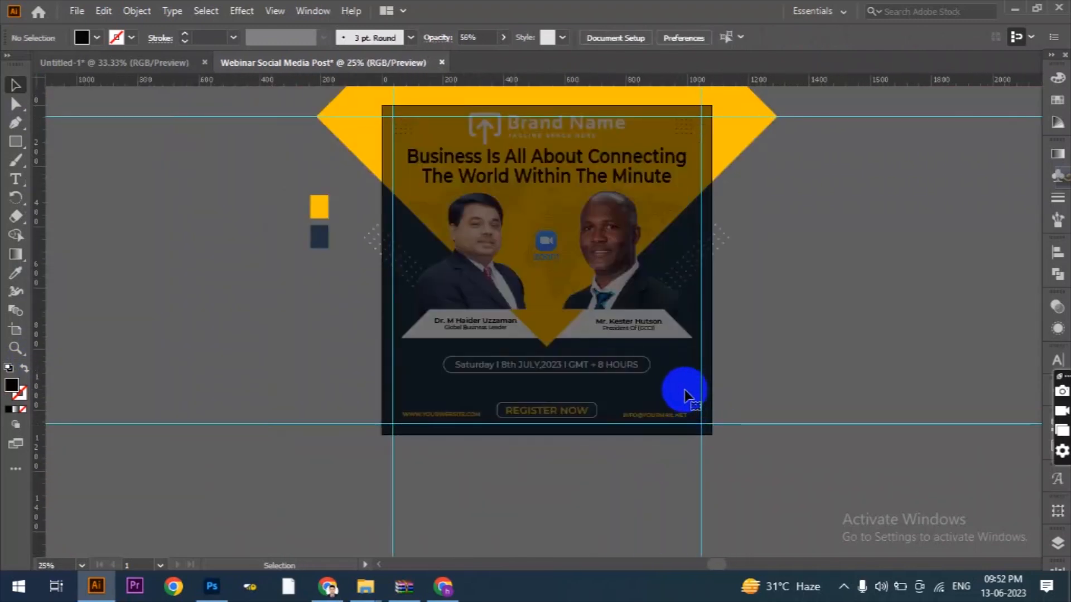
left_click(685, 389)
left_click(504, 38)
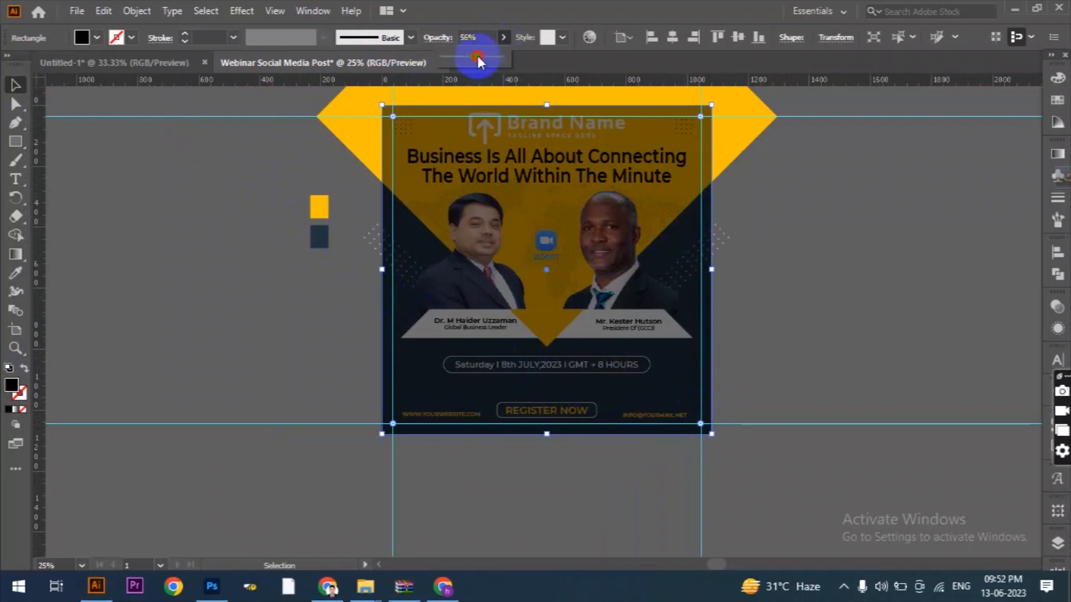
left_click_drag(478, 57, 535, 55)
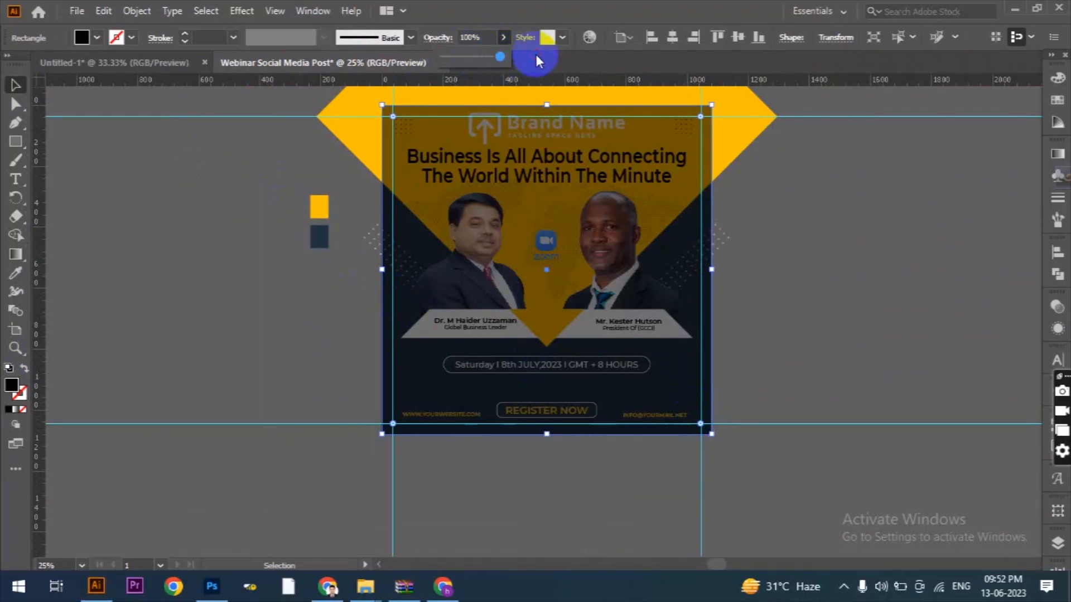
left_click(178, 296)
left_click(592, 239)
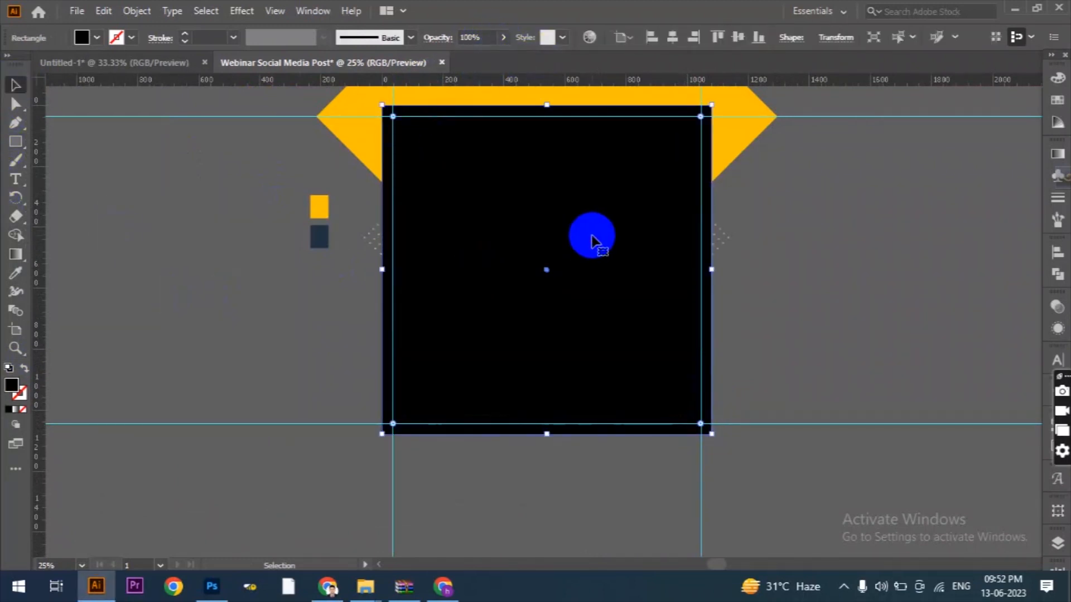
key("Delete")
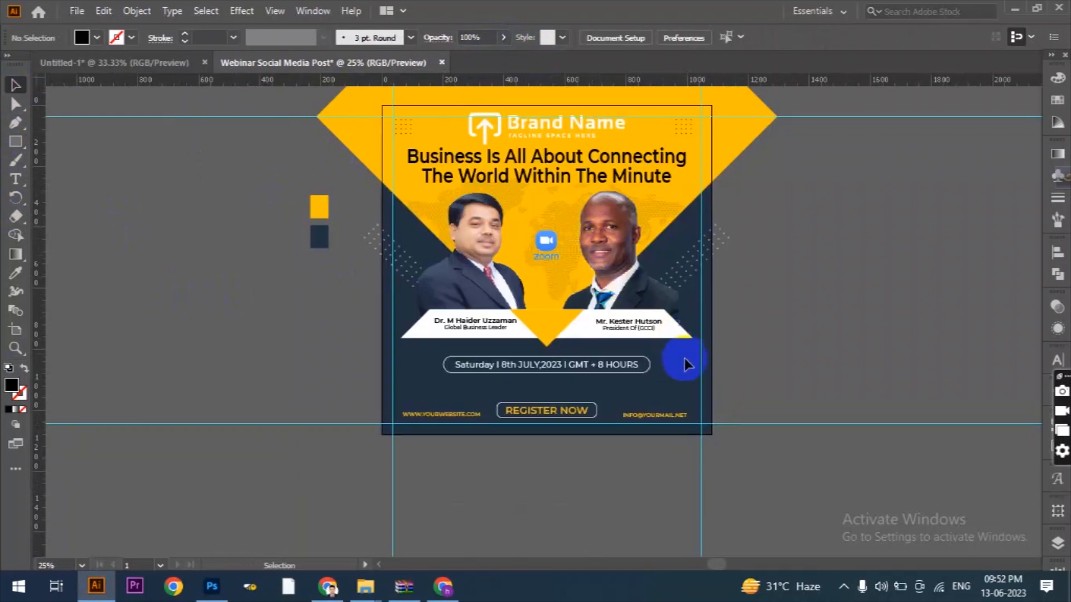
Move the e-mail text to the lower-right margin corner, aligning its right end and baseline to the guides.
scroll(697, 416, "up", 2)
scroll(700, 422, "up", 1)
left_click_drag(648, 330, 686, 344)
scroll(697, 350, "up", 2)
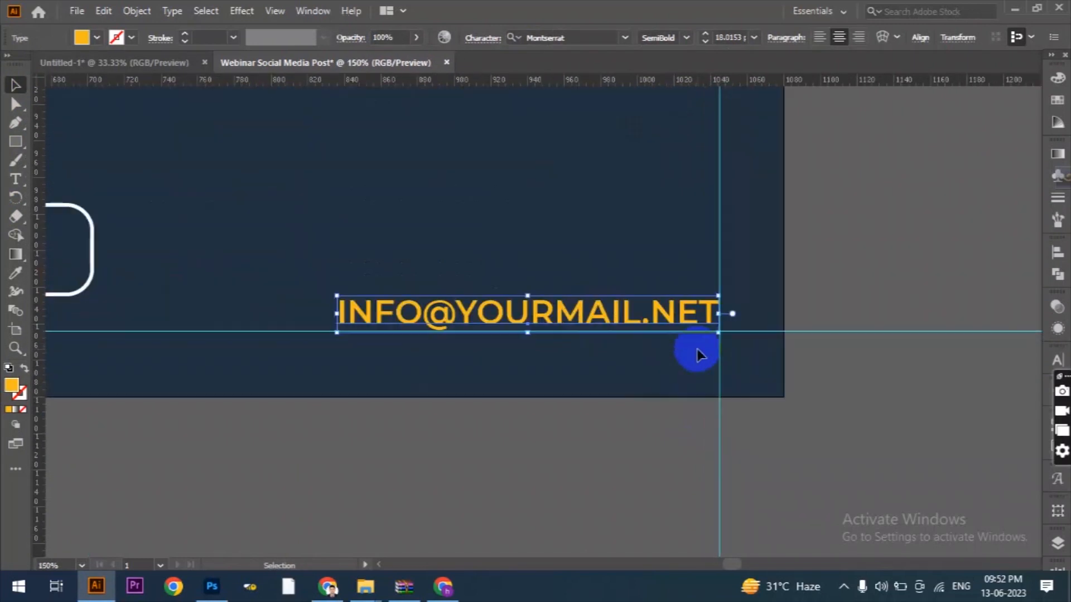
left_click(796, 370)
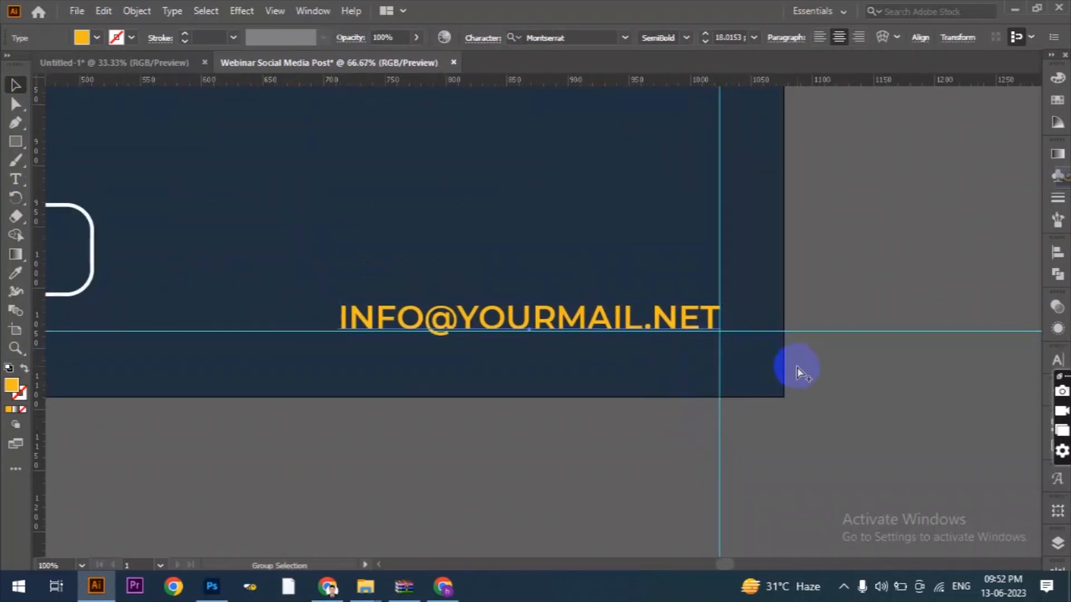
Move the website text to the lower-left margin corner, aligning it to the left and bottom guides.
scroll(772, 363, "down", 4)
scroll(400, 364, "up", 3)
scroll(399, 368, "up", 1)
left_click_drag(407, 289, 347, 328)
scroll(348, 328, "down", 3)
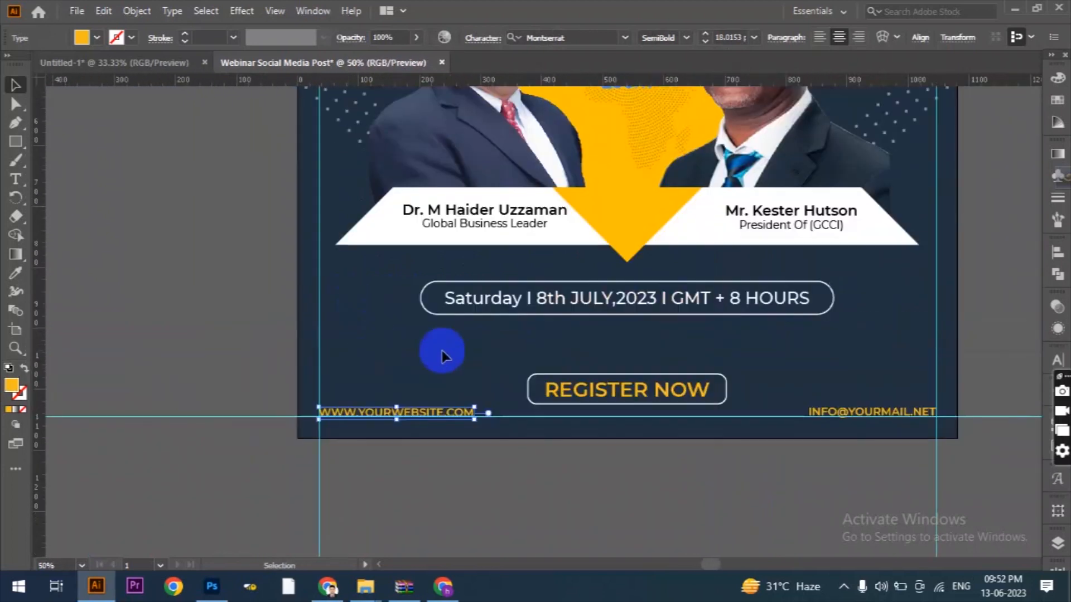
scroll(591, 341, "up", 4)
scroll(587, 333, "up", 5)
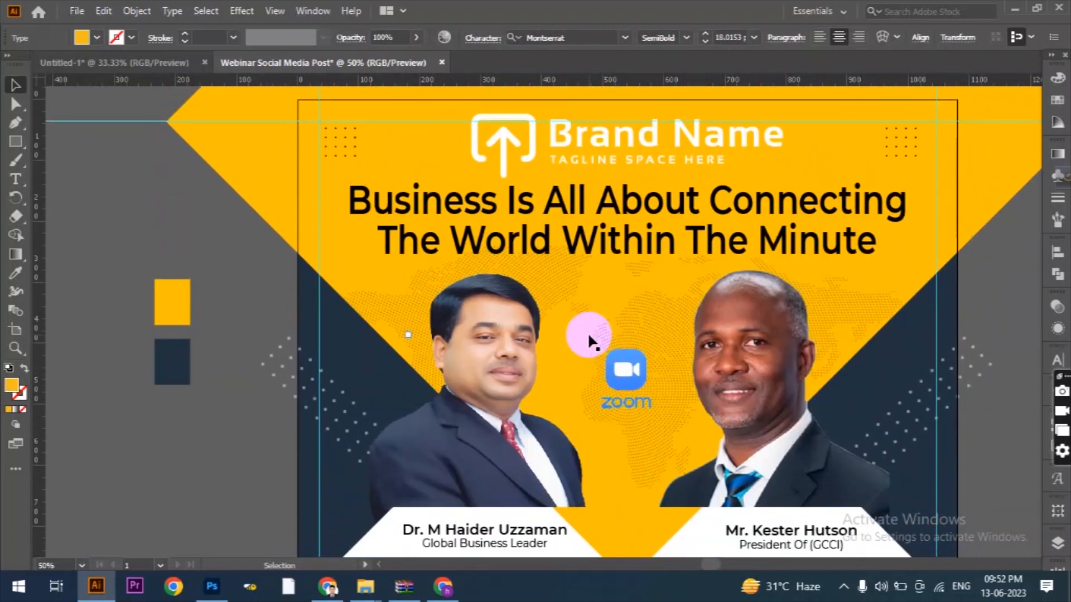
Move the upper-left black dot grid into the margin corner, aligning it to the left and top guides.
scroll(424, 251, "up", 1)
scroll(313, 189, "up", 5)
left_click_drag(380, 159, 351, 123)
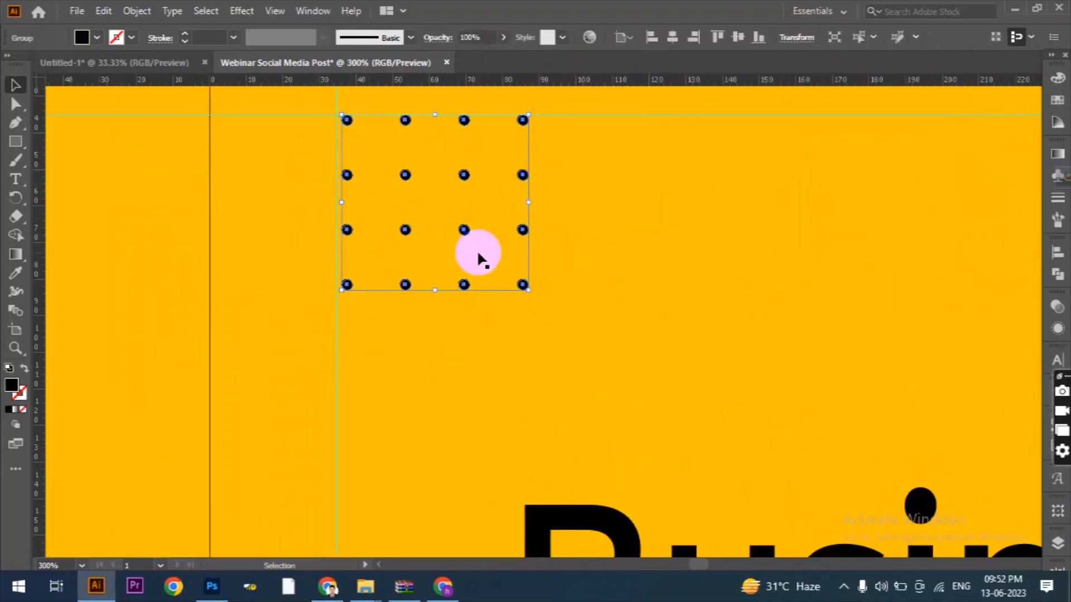
Move the upper-right black dot grid into the margin corner, aligning it to the right and top guides.
scroll(177, 239, "down", 4)
scroll(178, 239, "down", 1)
scroll(826, 201, "up", 5)
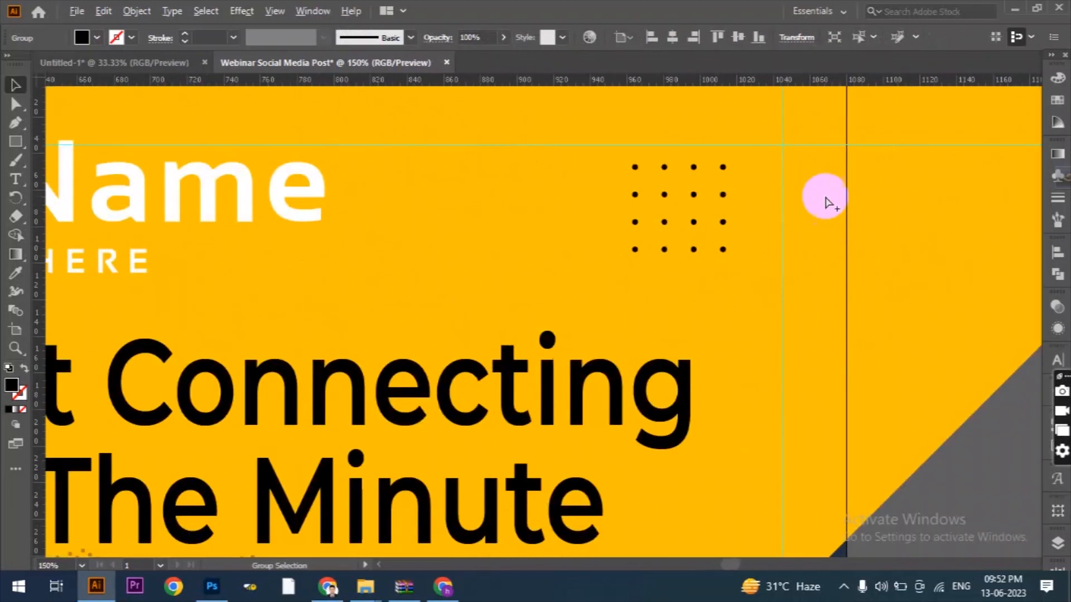
left_click(631, 171)
left_click_drag(631, 171, 740, 133)
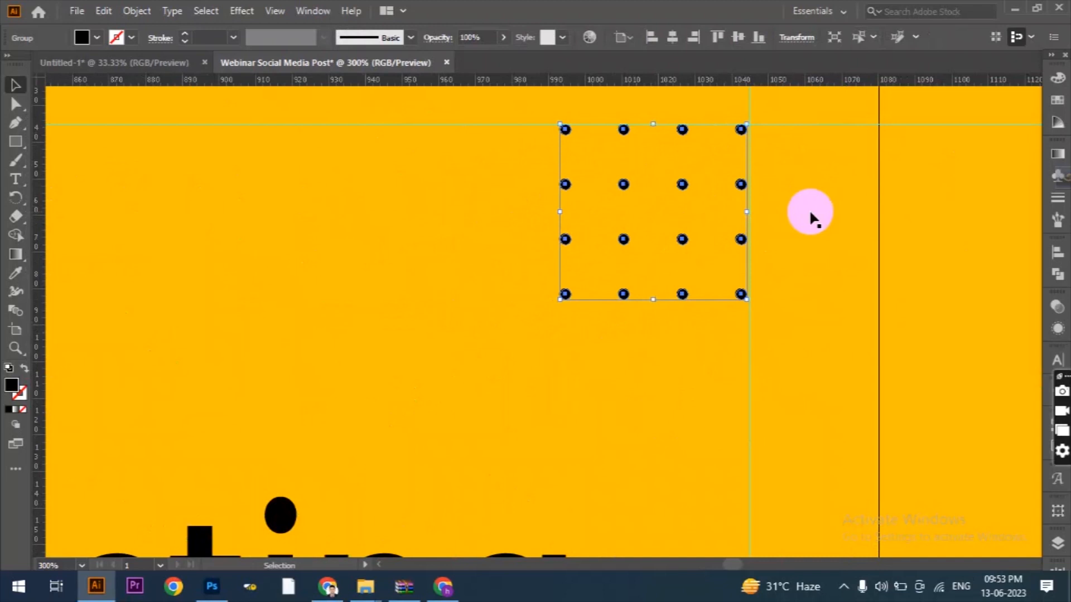
scroll(819, 215, "down", 3)
left_click(911, 340)
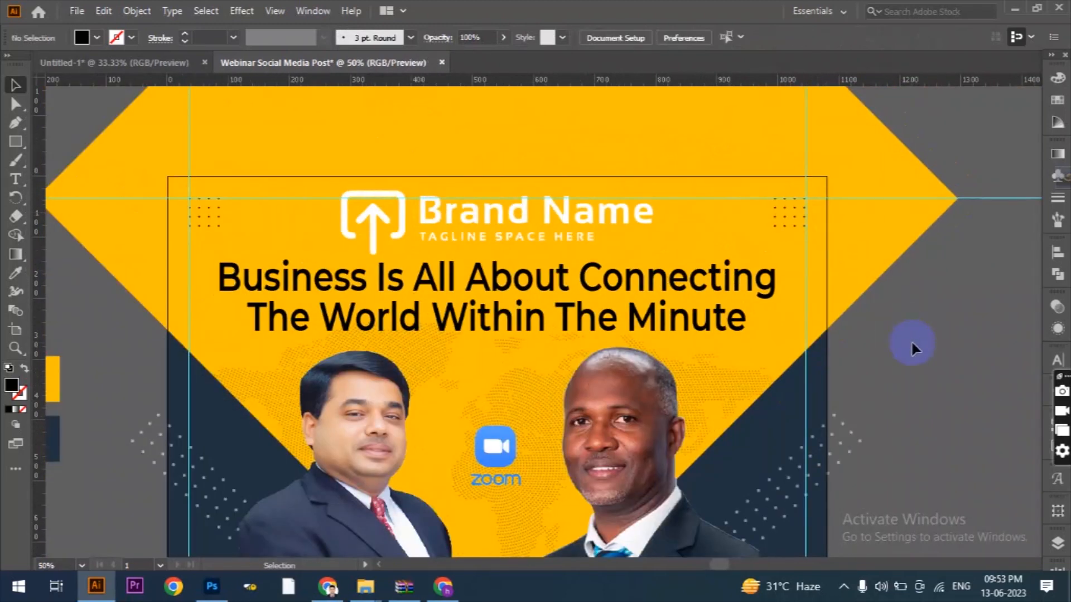
Delete all horizontal and vertical margin guides around the post.
scroll(745, 284, "down", 2)
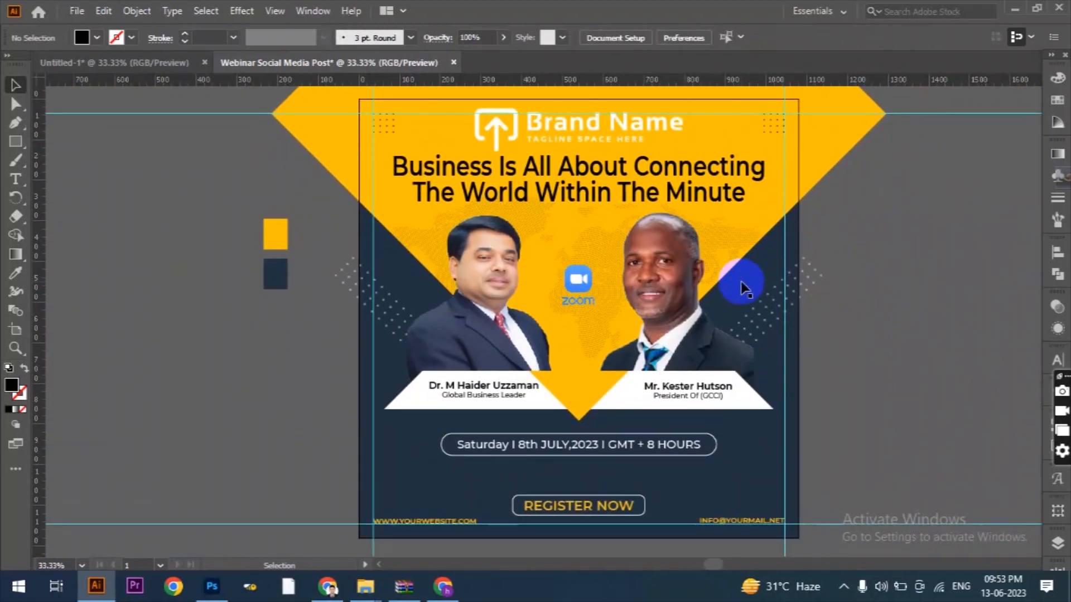
scroll(378, 227, "down", 1)
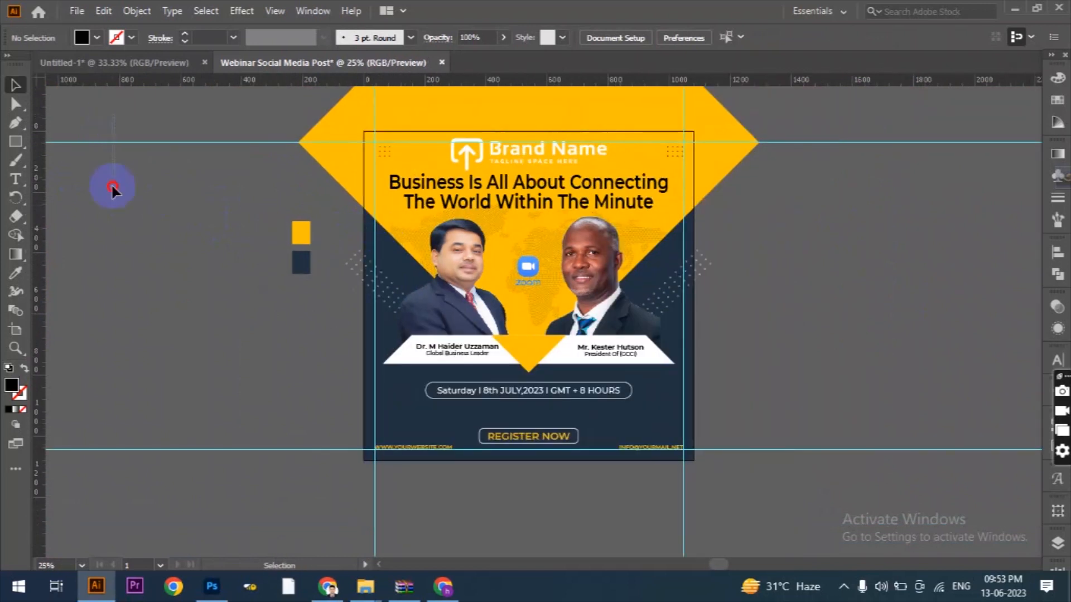
left_click_drag(112, 187, 199, 471)
key("Delete")
left_click_drag(751, 489, 294, 534)
key("Delete")
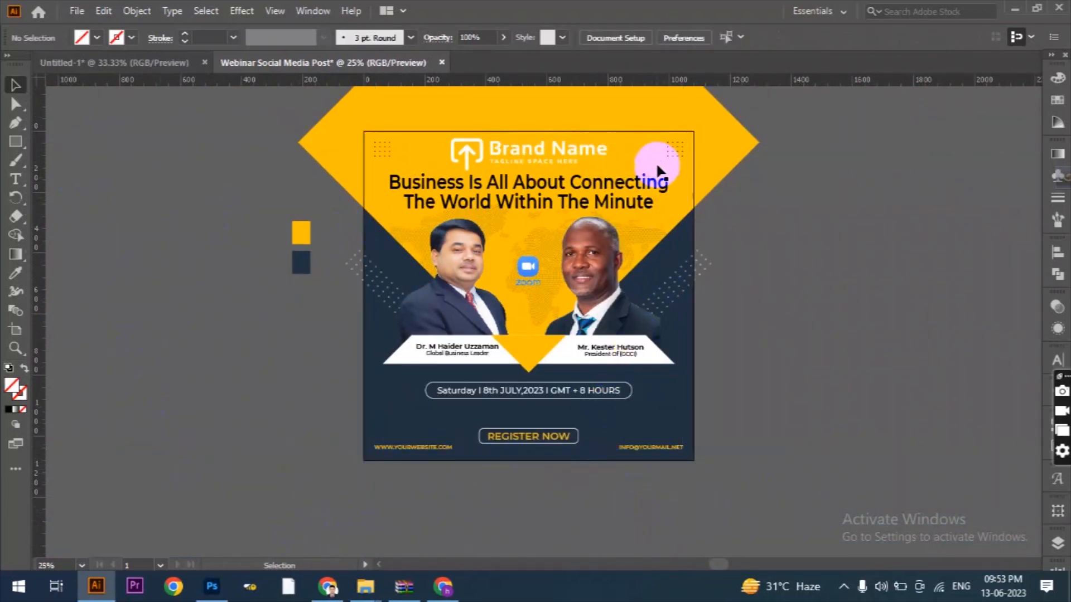
Duplicate both upper dot grids in place and move the copies straight down, just above the website and e-mail texts.
left_click(671, 146)
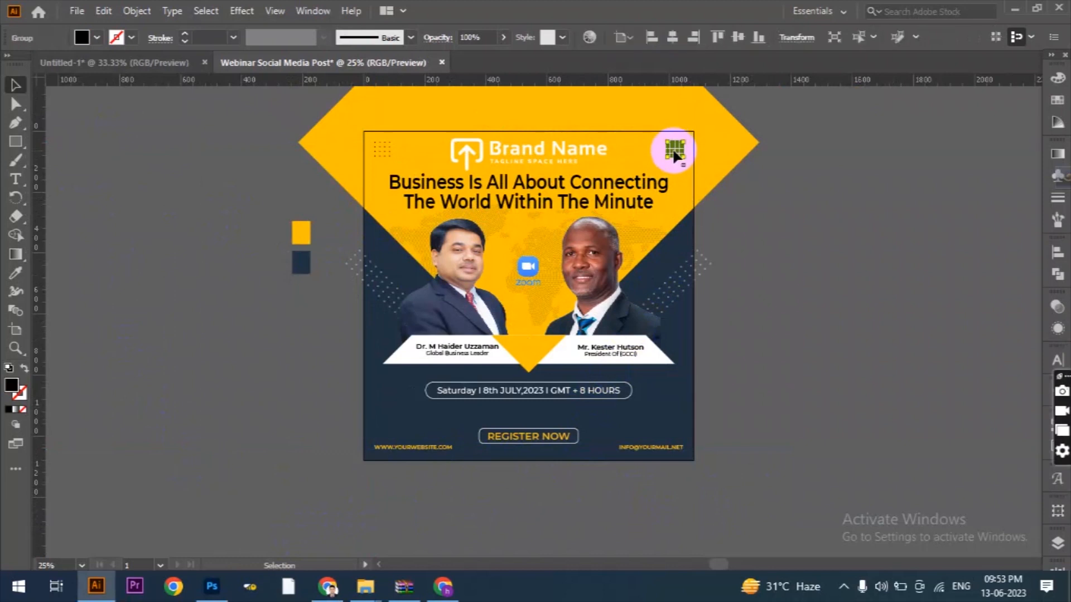
left_click(380, 151, "shift")
left_click(103, 12)
left_click(131, 86)
left_click(103, 11)
left_click(146, 121)
left_click_drag(380, 149, 379, 430)
Fill the two copied dot grids above the website and e-mail texts with white.
left_click(91, 41)
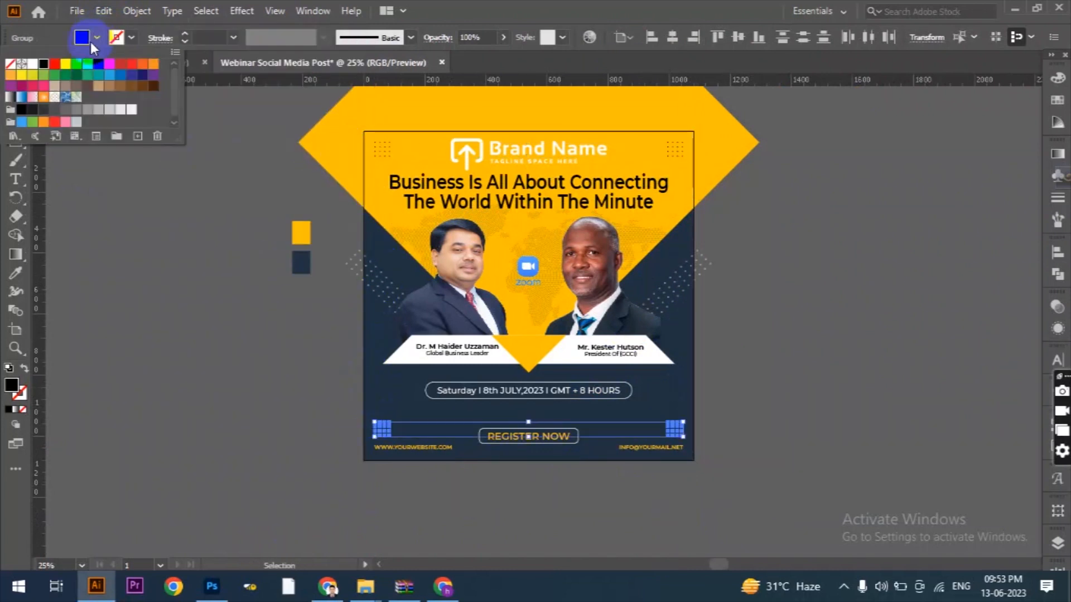
left_click(169, 171)
scroll(551, 481, "up", 2)
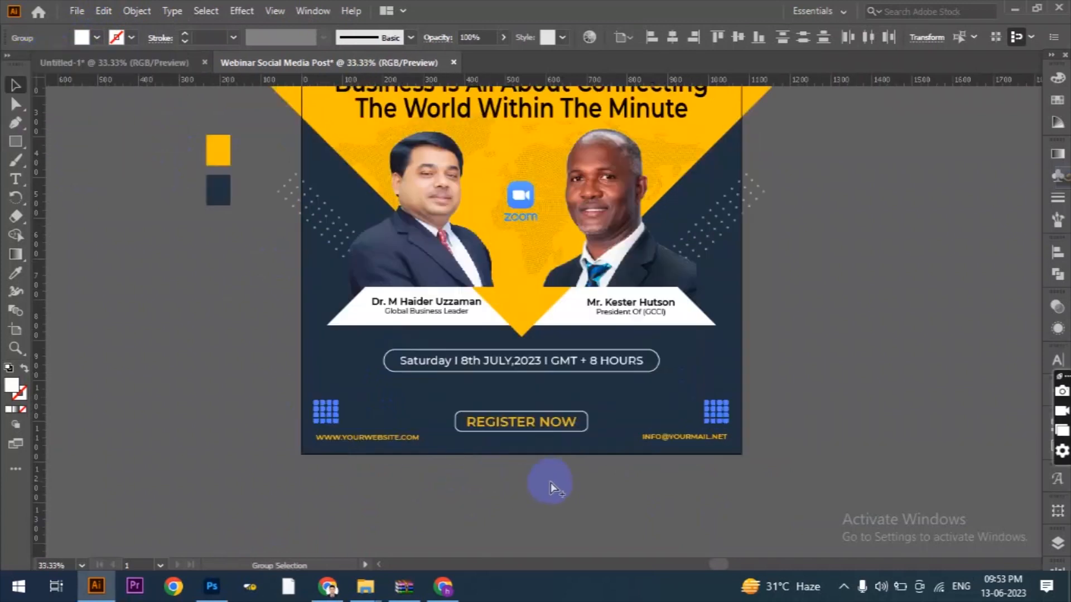
scroll(670, 478, "down", 3)
left_click(534, 479)
scroll(534, 477, "up", 1)
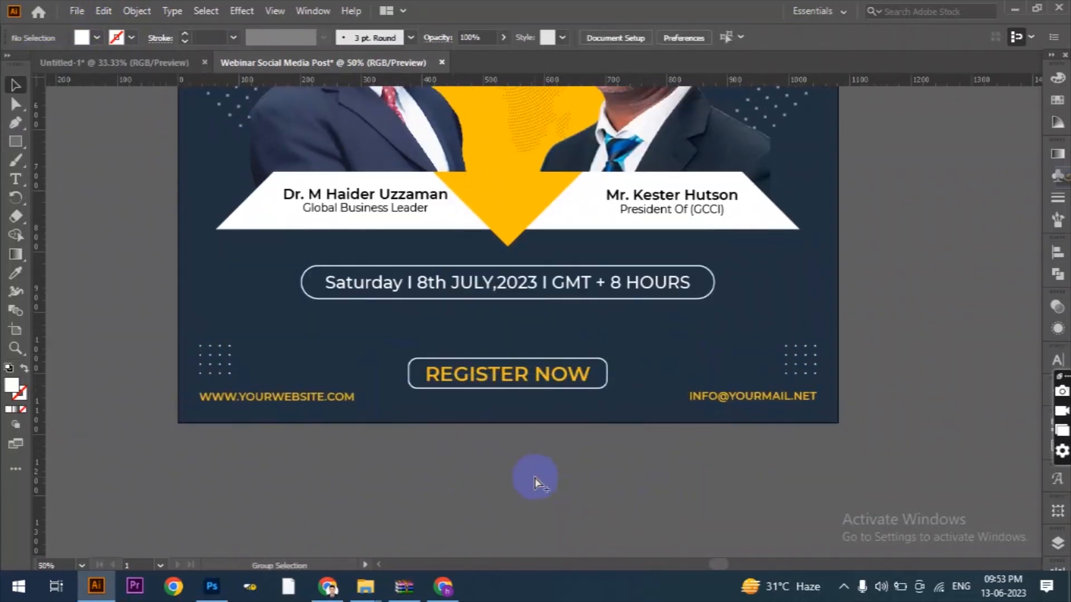
scroll(536, 478, "down", 1)
scroll(751, 502, "up", 2)
scroll(773, 498, "down", 1)
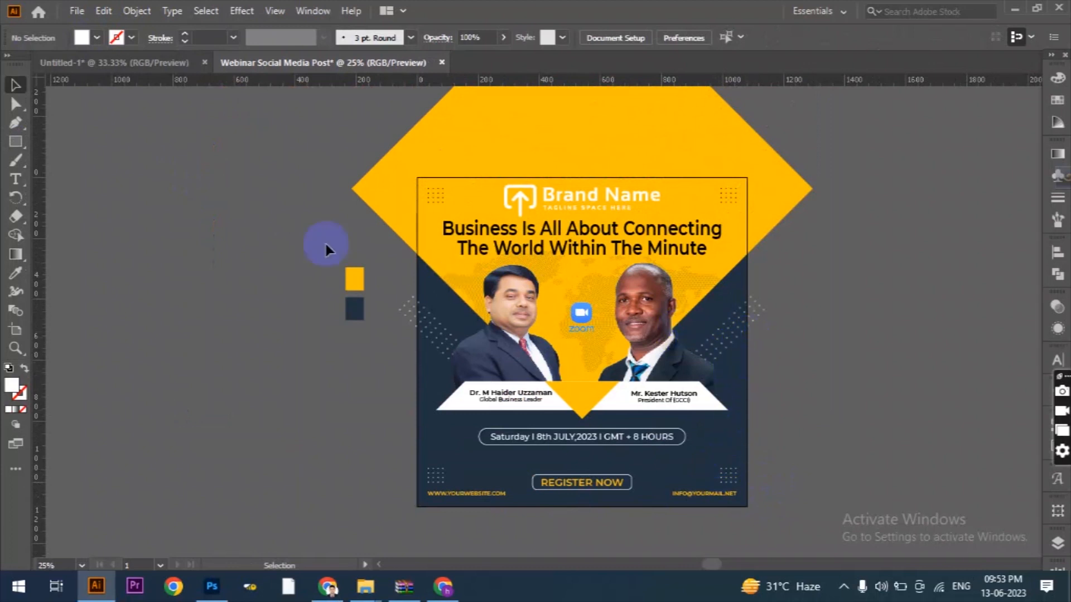
Create a 1080 x 1080 px rectangle and center it horizontally and vertically on the artboard.
left_click(274, 229)
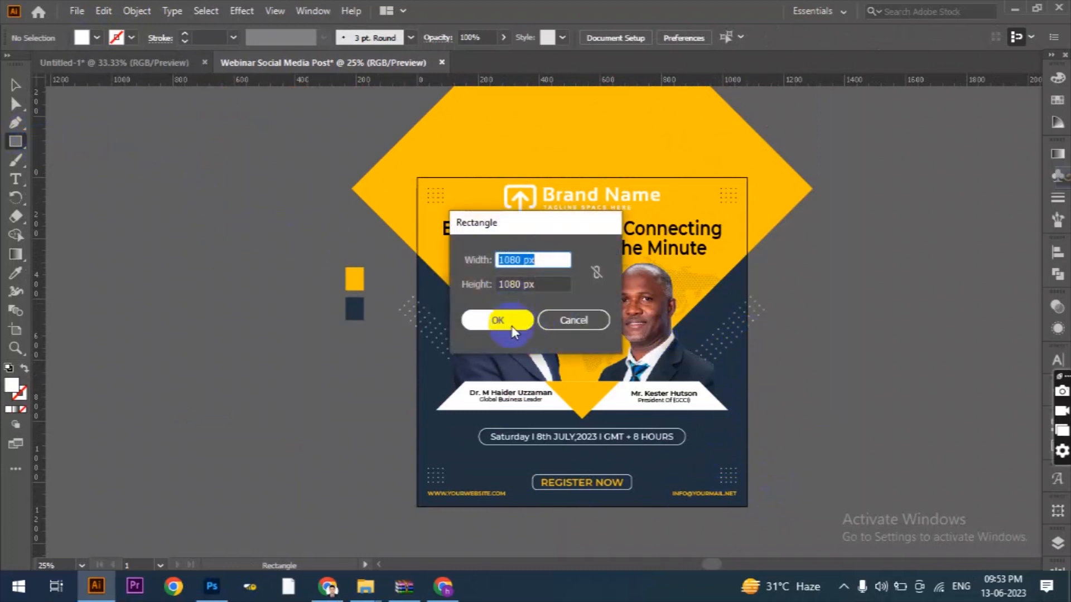
left_click(512, 328)
left_click(672, 37)
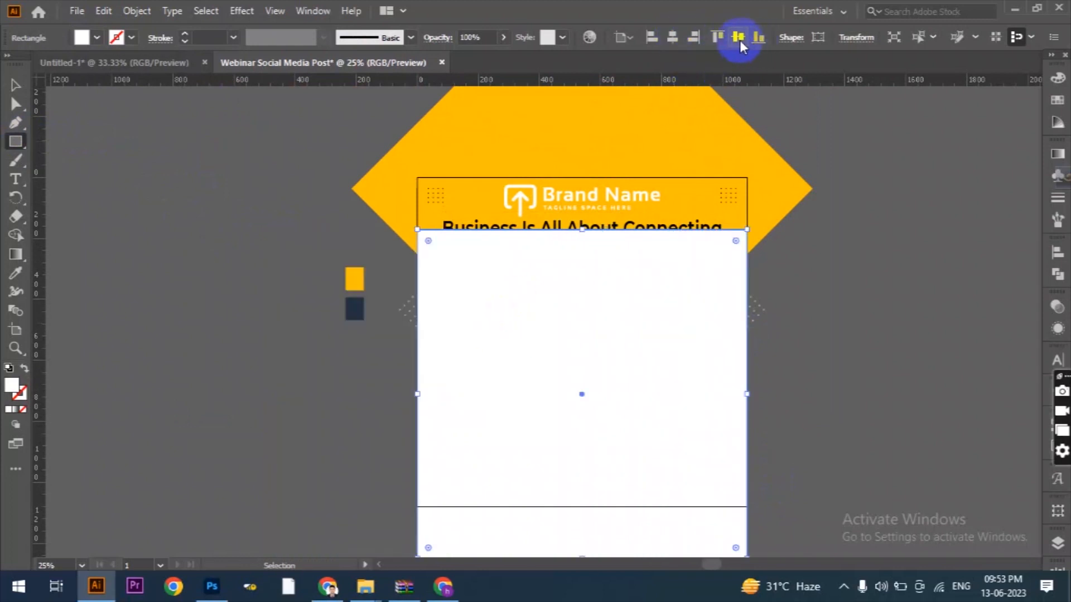
left_click(737, 37)
scroll(566, 255, "down", 1, "alt")
Make a clipping mask from the 1080 px rectangle and all the post artwork, trimming everything to the artboard.
left_click(16, 85)
left_click_drag(763, 197, 454, 439)
right_click(559, 264)
left_click(621, 400)
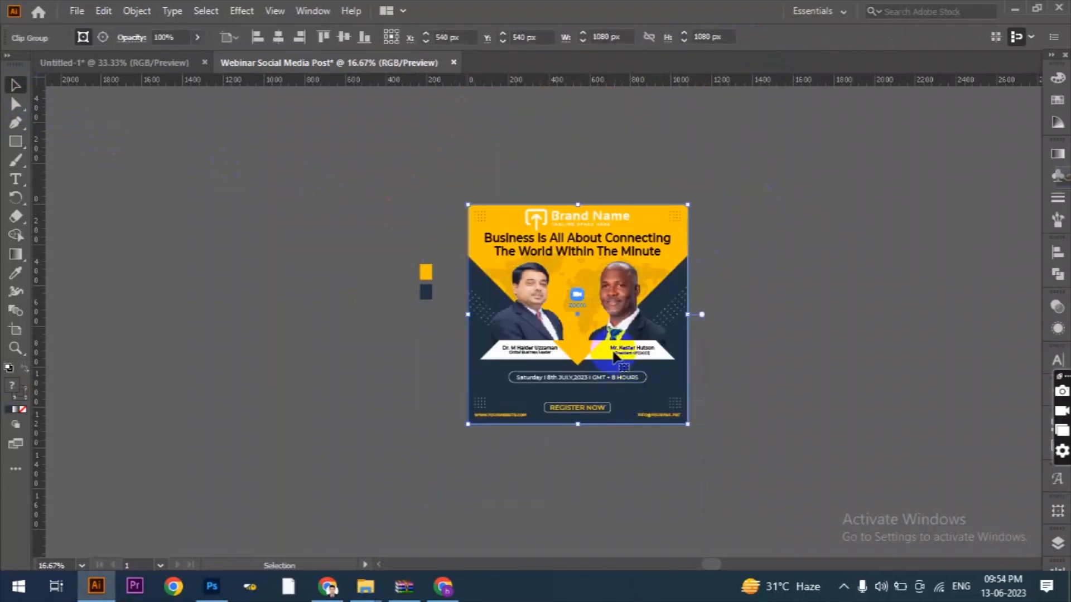
scroll(623, 335, "up", 2, "alt")
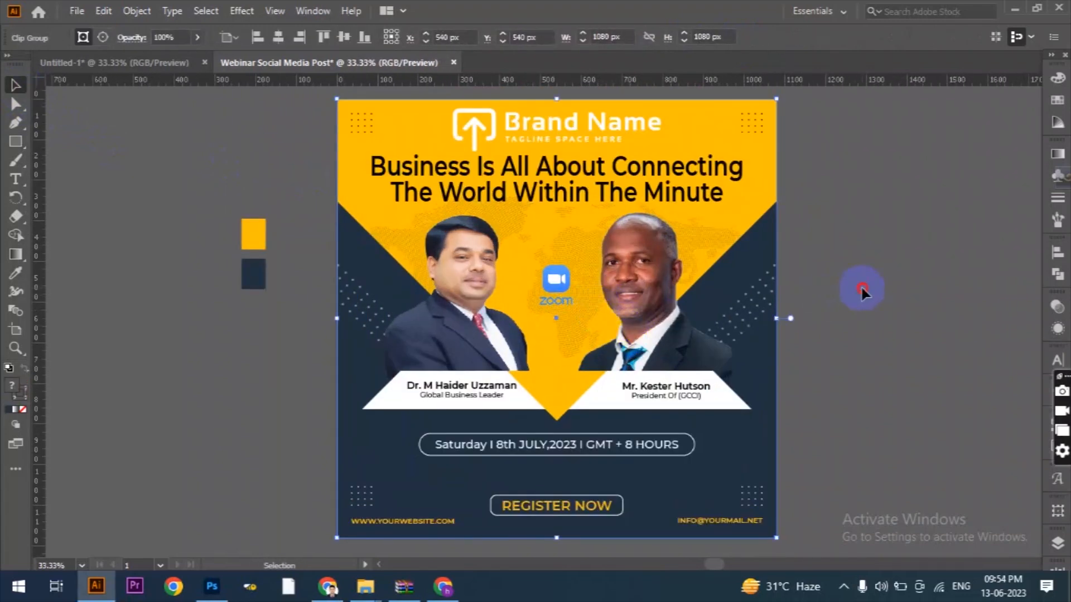
left_click(861, 289)
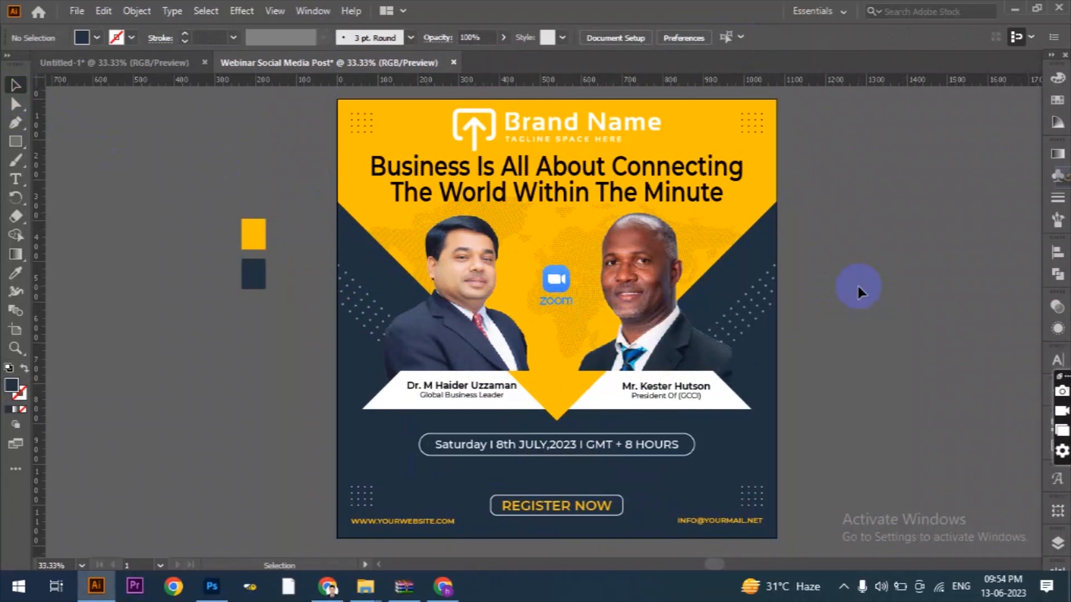